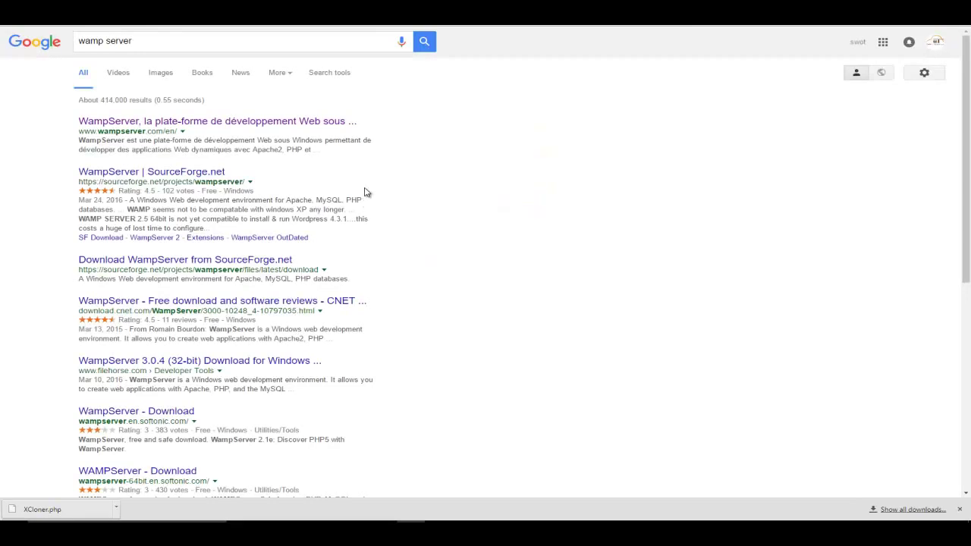
Open wampserver.com, the official WampServer site, from the 'wamp server' search results
left_click(275, 123)
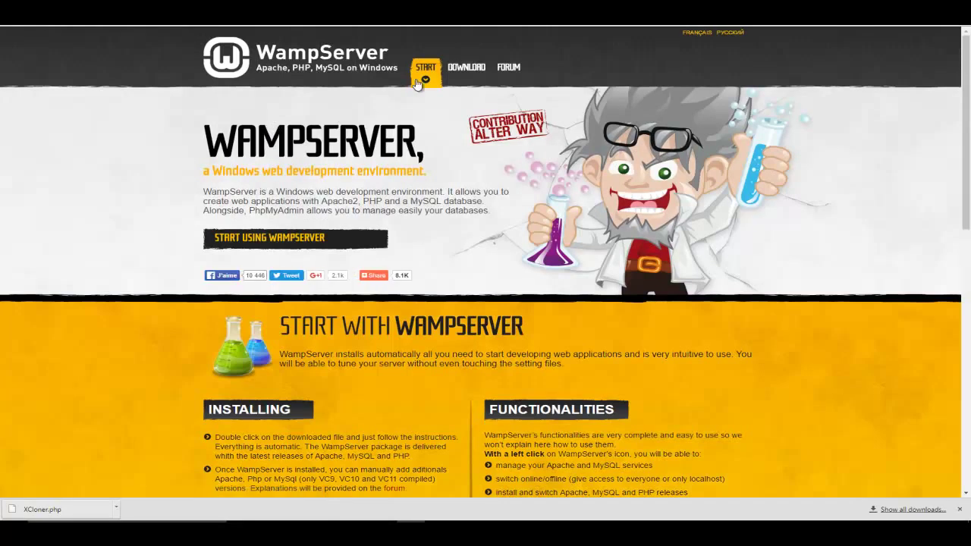
Start the direct download of WampServer (64 bits & PHP 5.5) 2.5, skipping the form
left_click(468, 67)
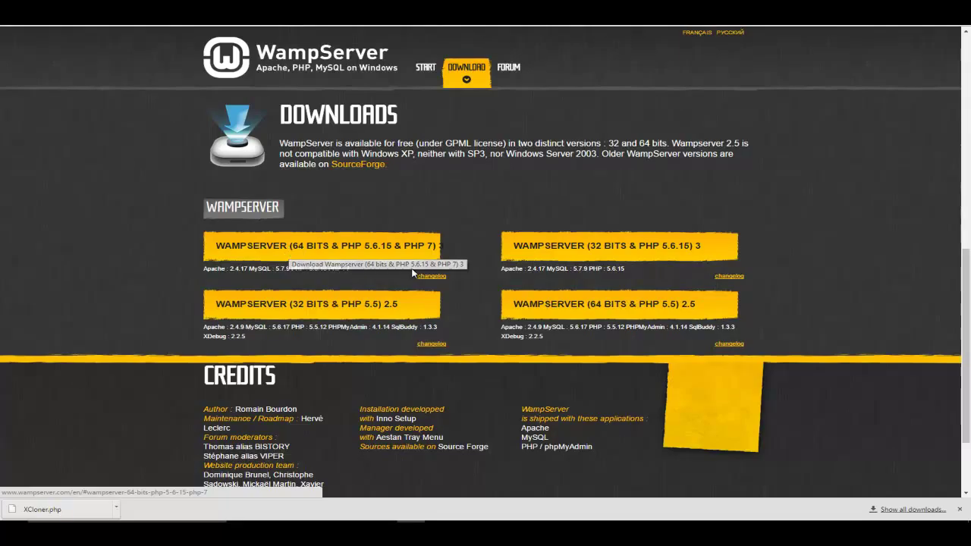
left_click(591, 299)
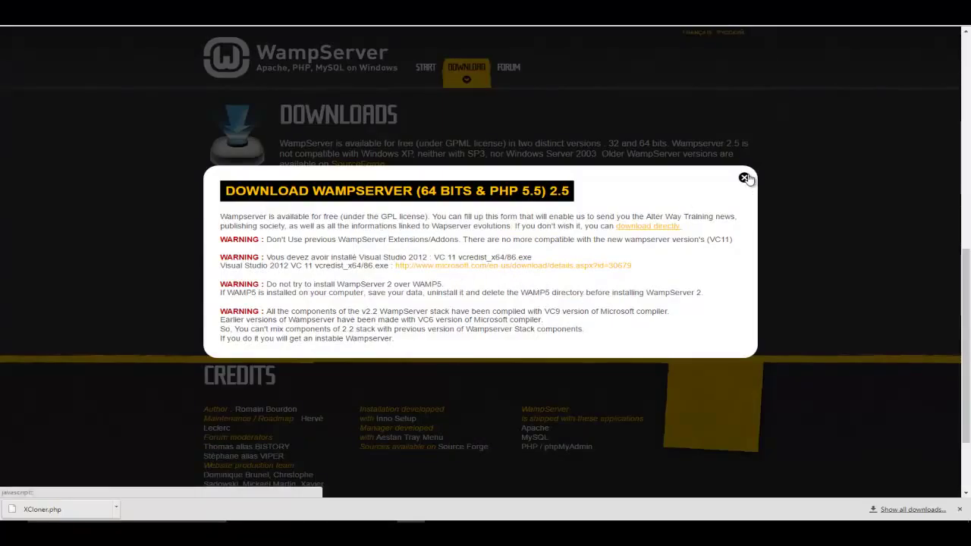
left_click(651, 226)
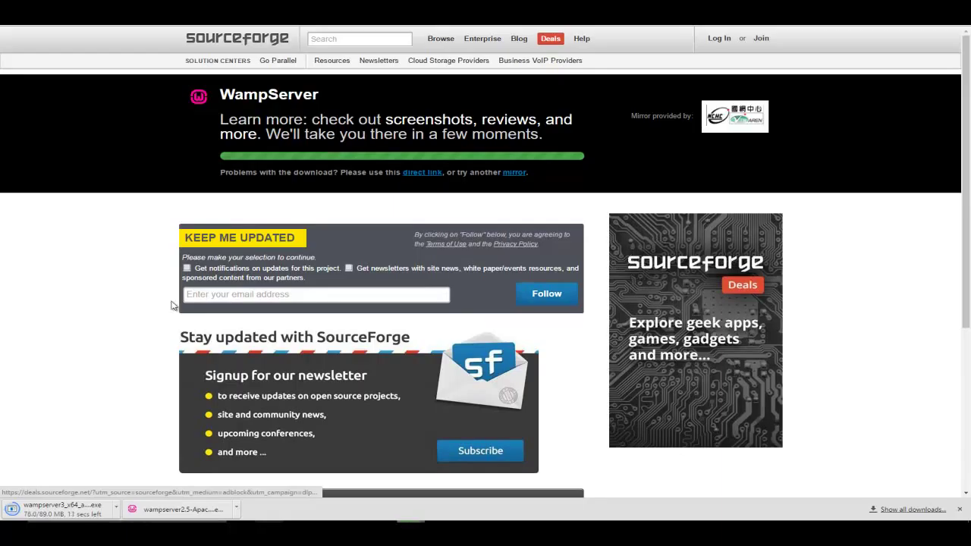
Run the downloaded wampserver2.5 64-bit installer once the SourceForge download finishes
left_click(184, 514)
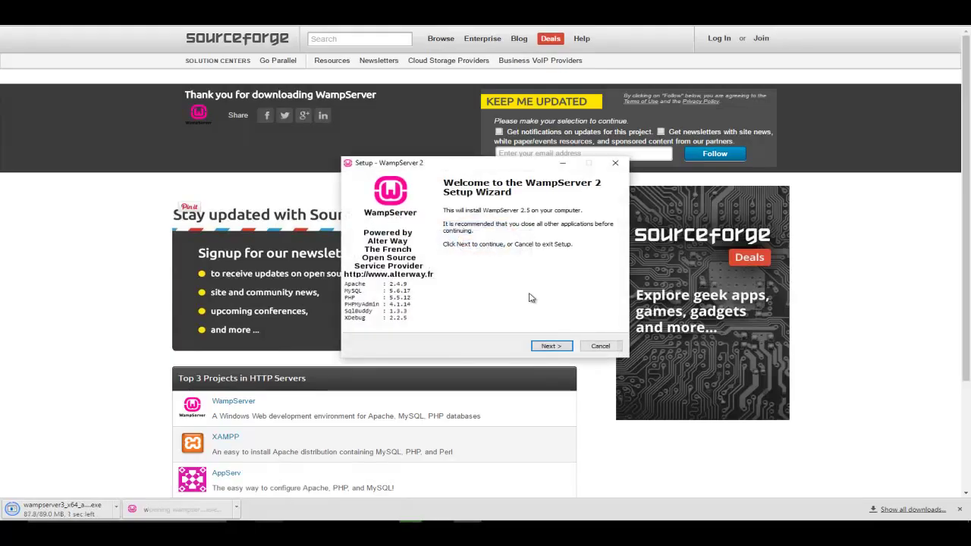
Install WampServer 2 to c:\wamp with Quick Launch and desktop icons, accepting the licence
left_click(551, 346)
left_click(407, 314)
left_click(547, 347)
left_click(547, 348)
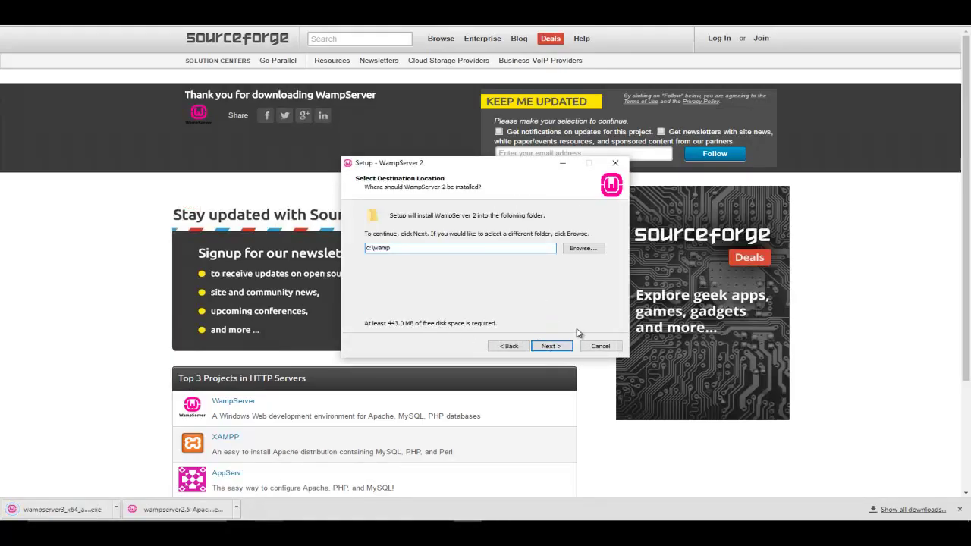
left_click(553, 346)
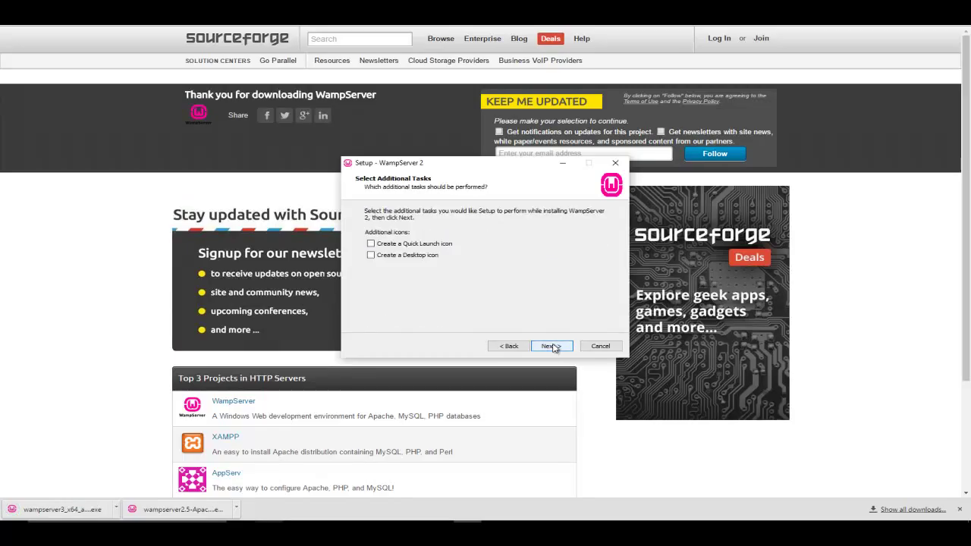
left_click(370, 243)
left_click(370, 255)
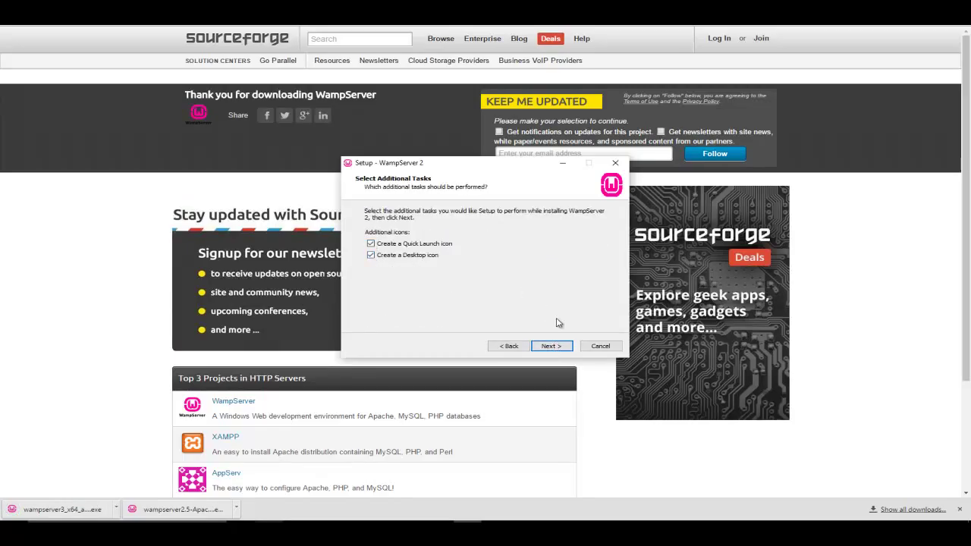
left_click(553, 346)
left_click(553, 346)
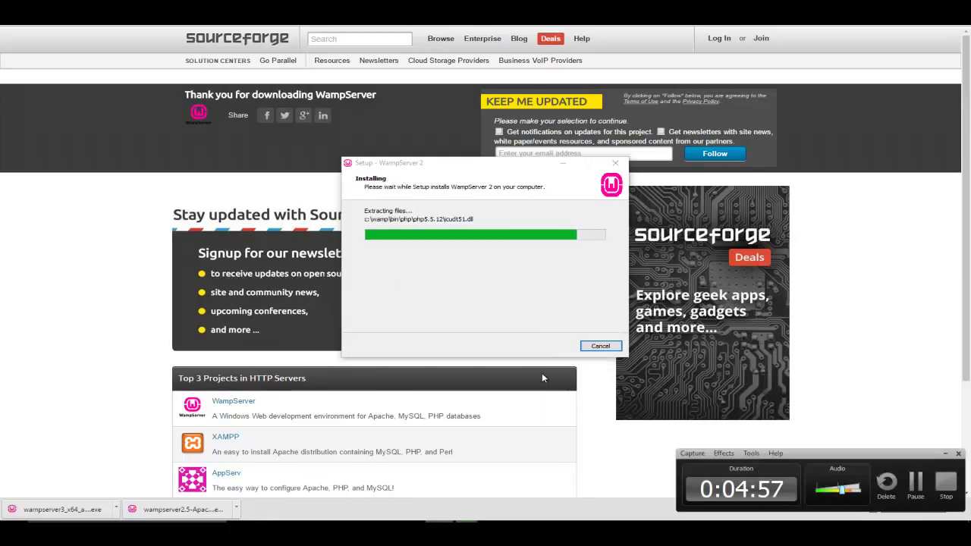
Accept explorer.exe as the default browser and bring Apache's firewall alert forward
left_click(944, 454)
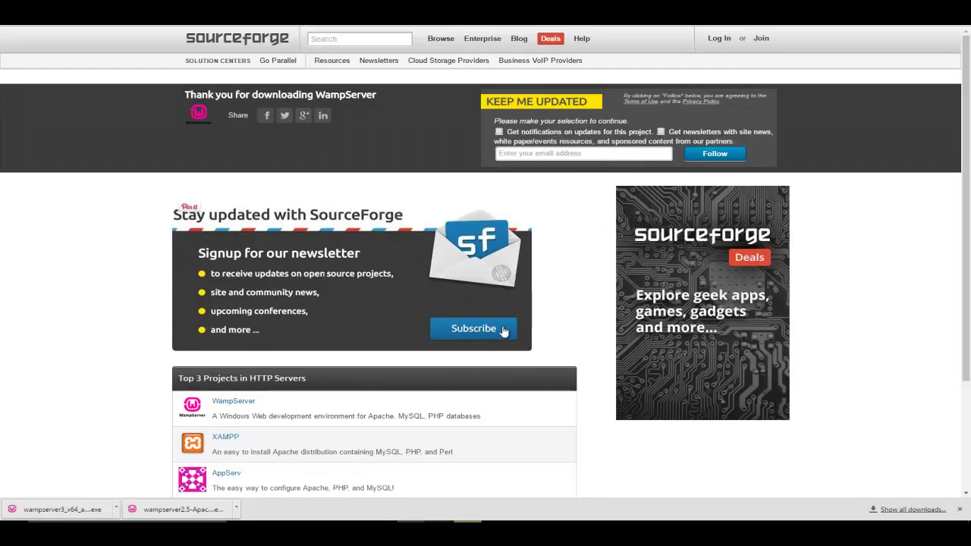
left_click(465, 531)
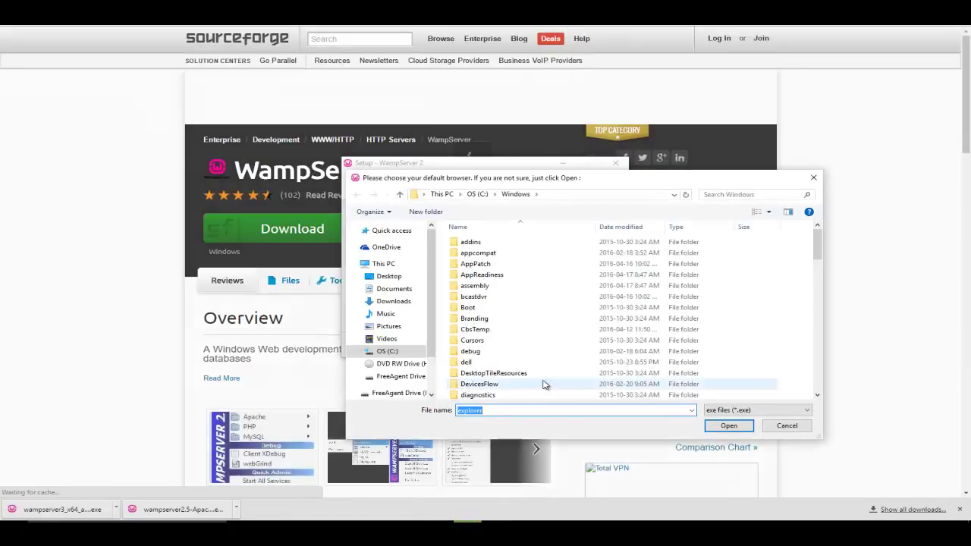
left_click(740, 426)
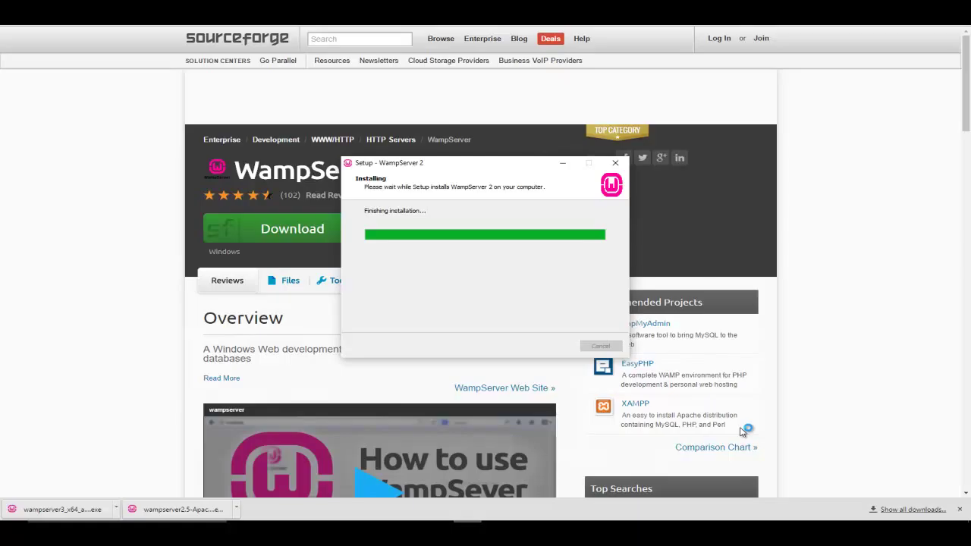
left_click(550, 358)
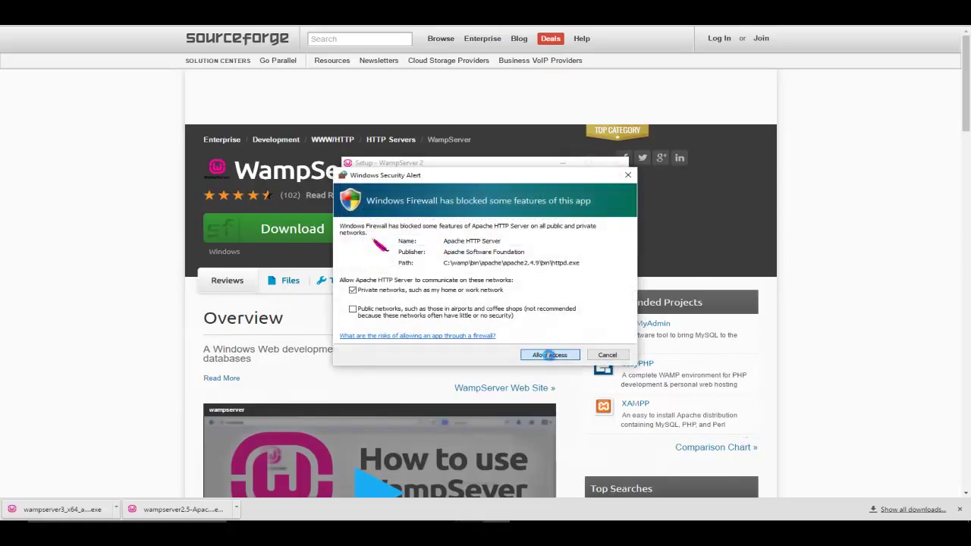
Allow Apache through the firewall, enter the PHP mail e-mail address, and finish setup with Launch checked
left_click(550, 358)
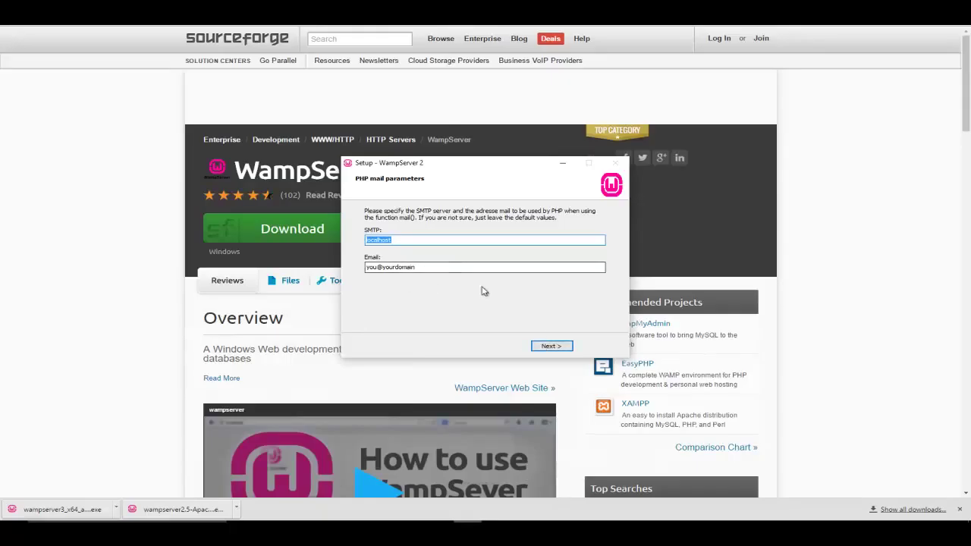
left_click_drag(425, 266, 258, 256)
mouse_move(335, 283)
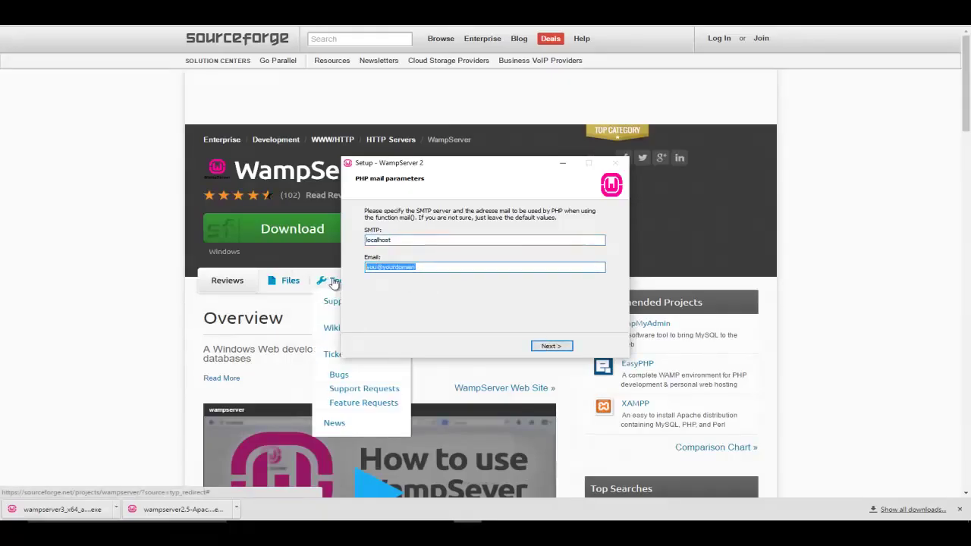
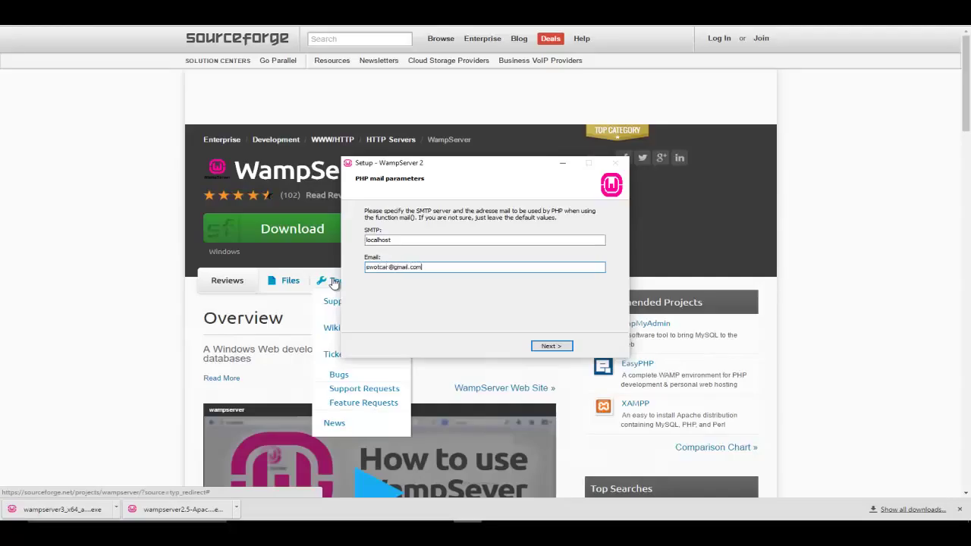
left_click(553, 346)
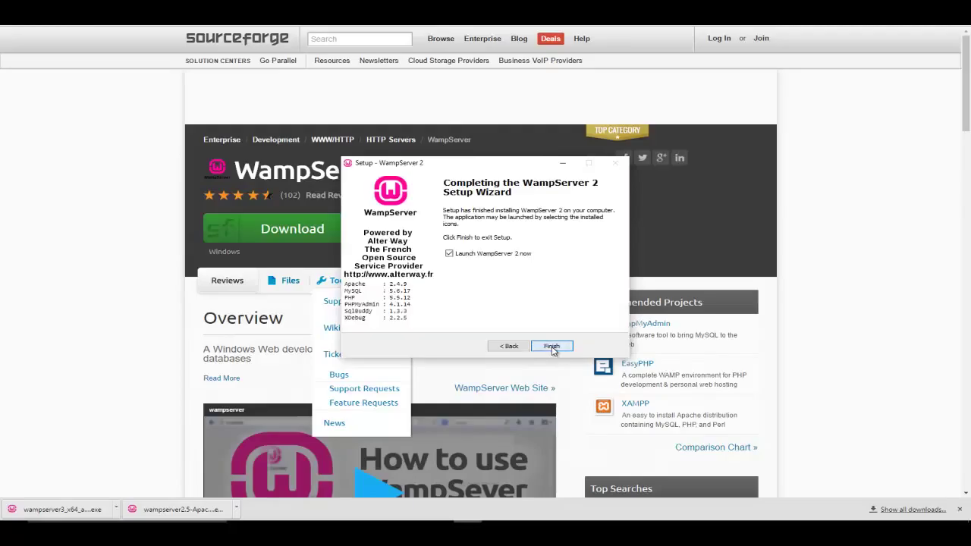
left_click(552, 346)
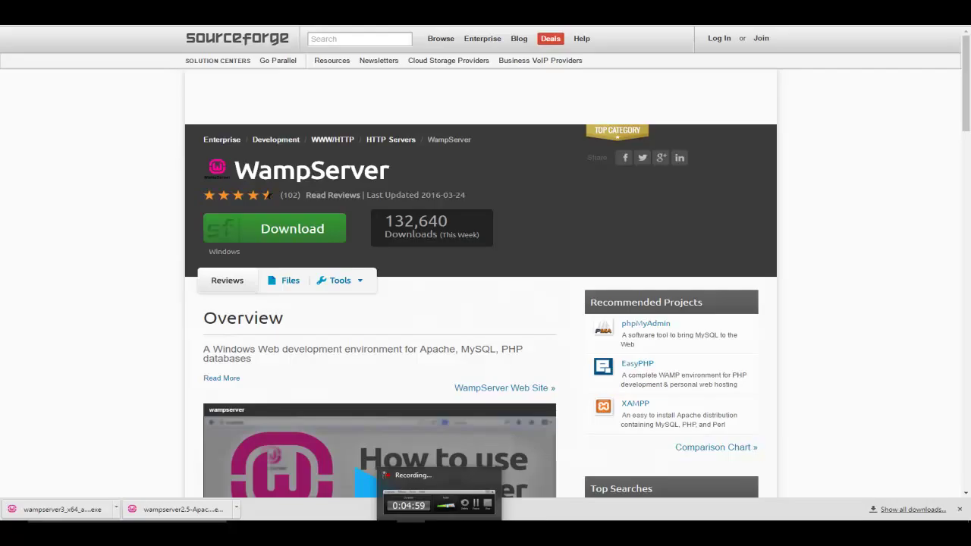
Load the localhost page and open phpMyAdmin from the Your Aliases list
key("ctrl+l")
type("localhost")
key("Return")
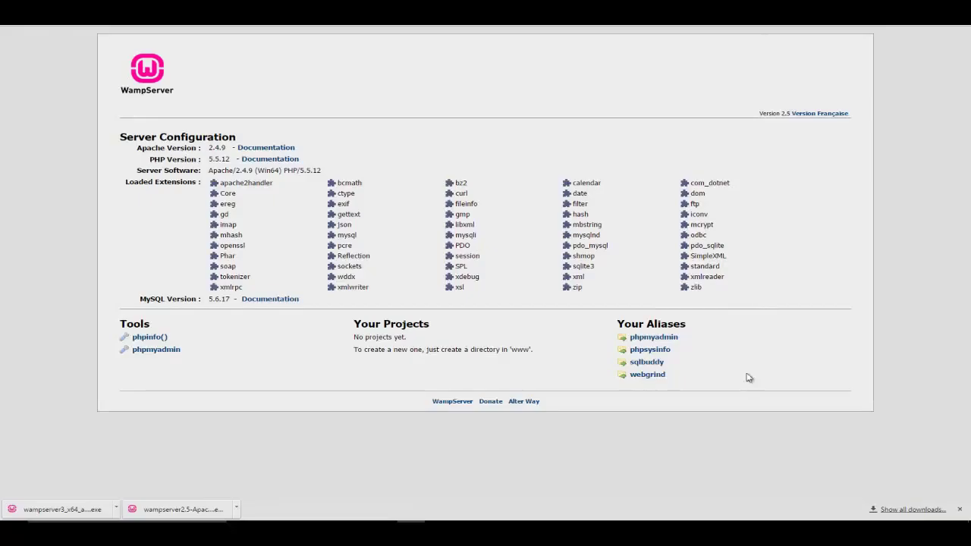
left_click(652, 338)
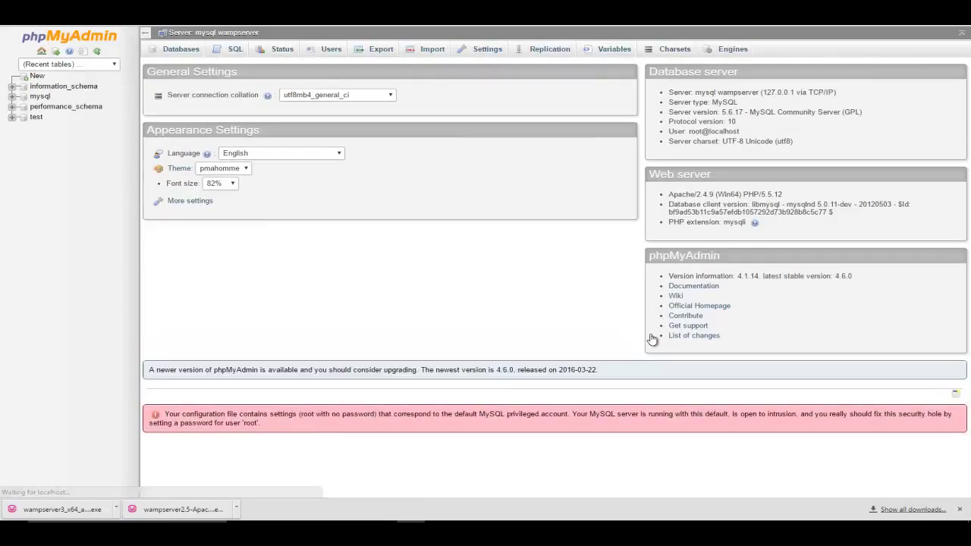
Switch phpMyAdmin to its Users tab for the user accounts overview
left_click(45, 118)
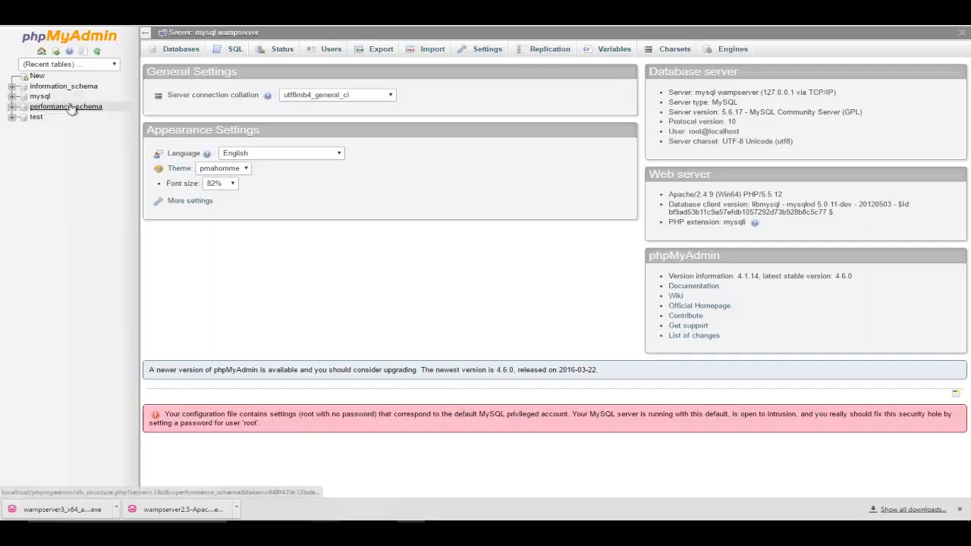
left_click(324, 51)
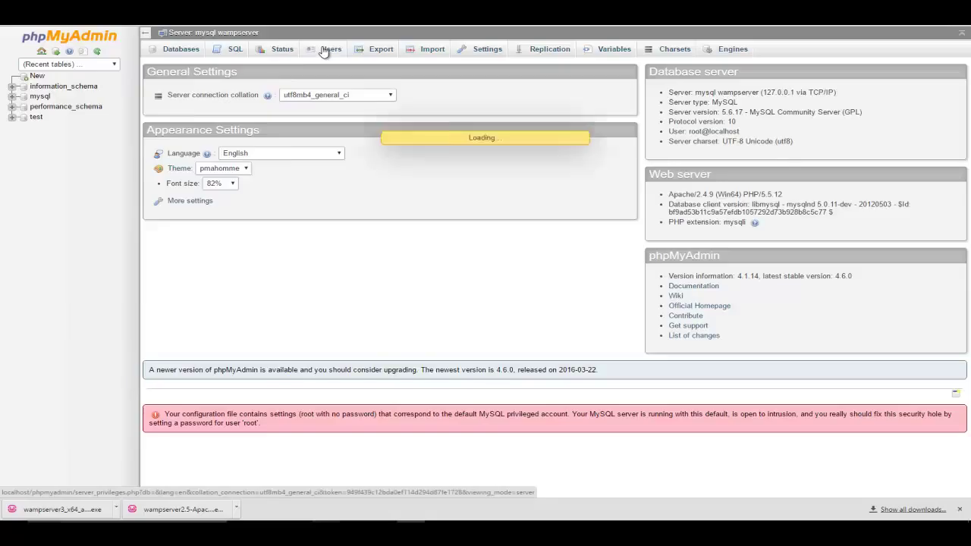
Start a new user restricted to Local host and enter its password twice
left_click(187, 223)
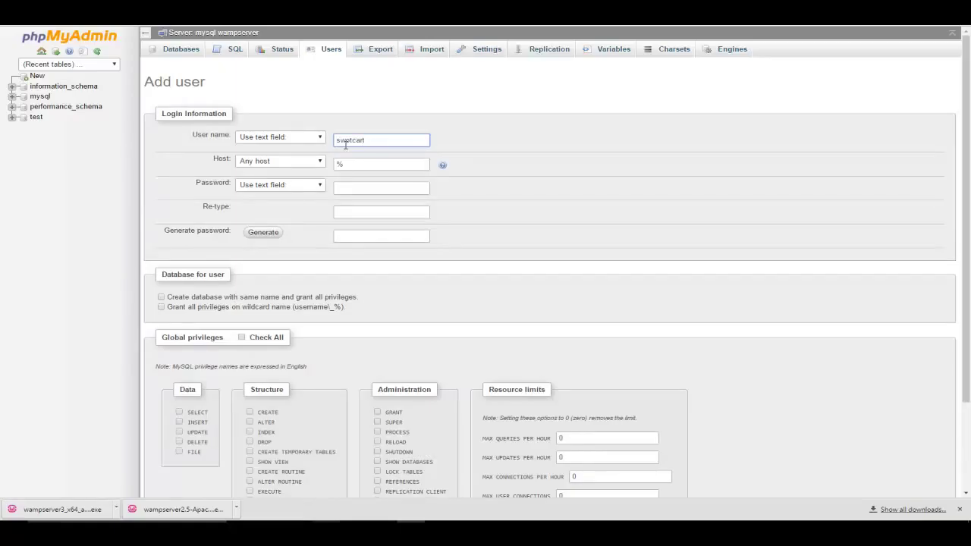
key("Tab")
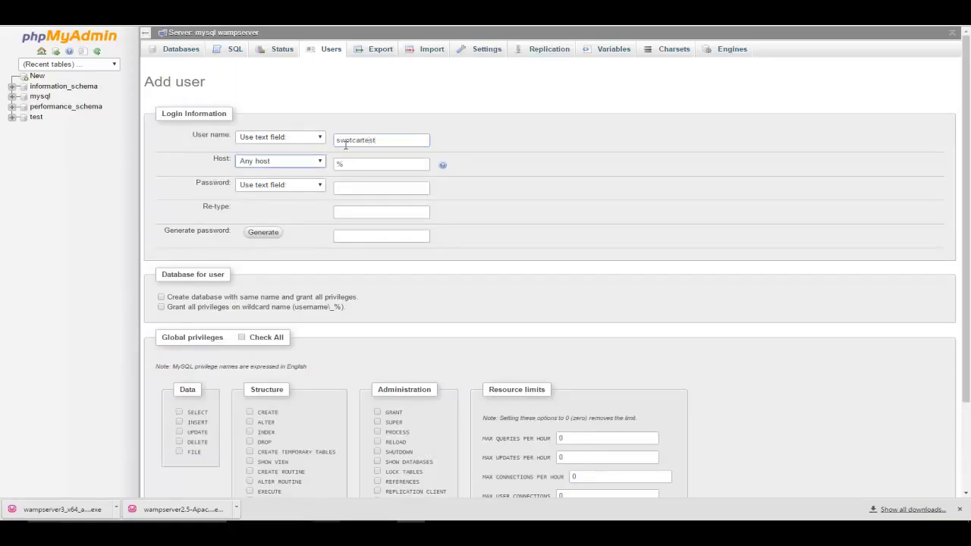
left_click(320, 162)
left_click(284, 182)
left_click(363, 184)
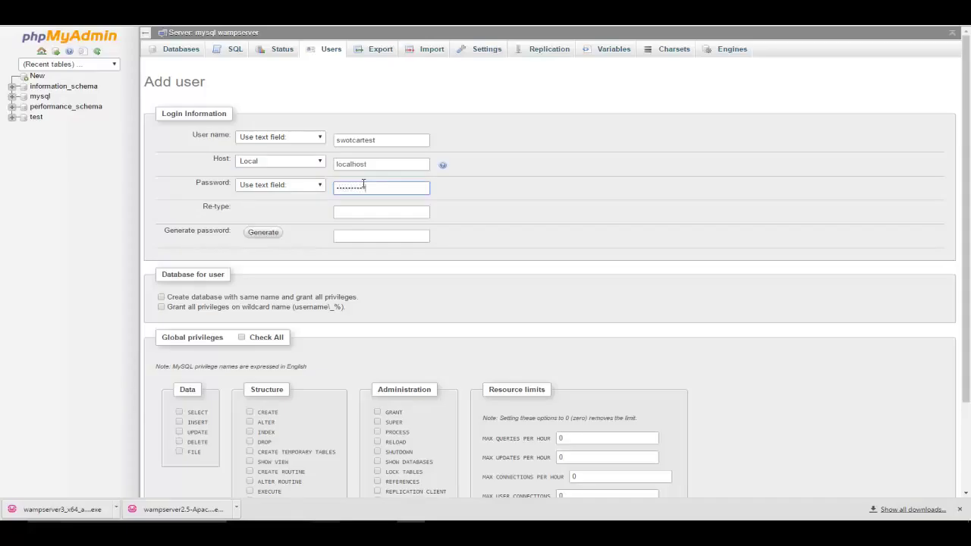
key("Tab")
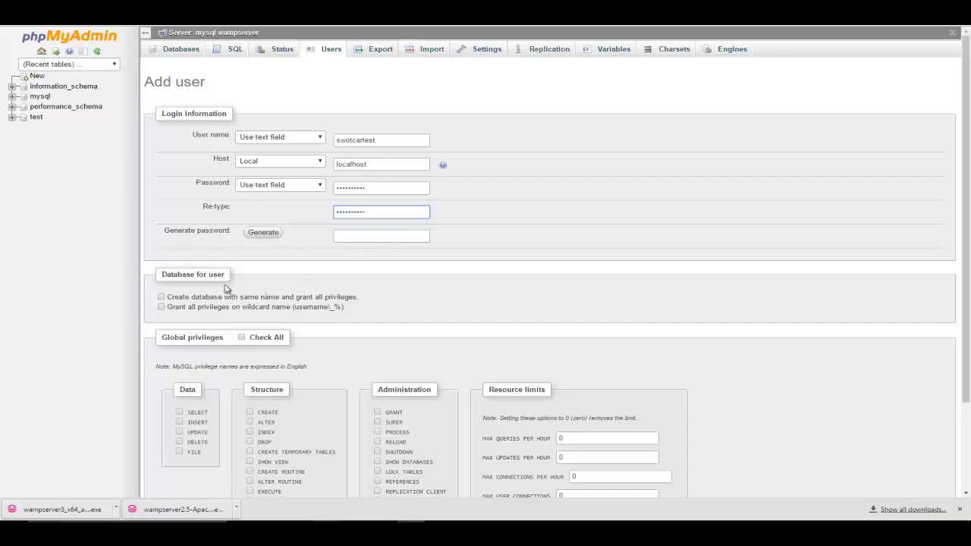
Grant all privileges, create a same-named database and wildcard grants, create the user, then open swotcartest
left_click(161, 298)
left_click(243, 339)
left_click(161, 307)
scroll(466, 320, "down", 2)
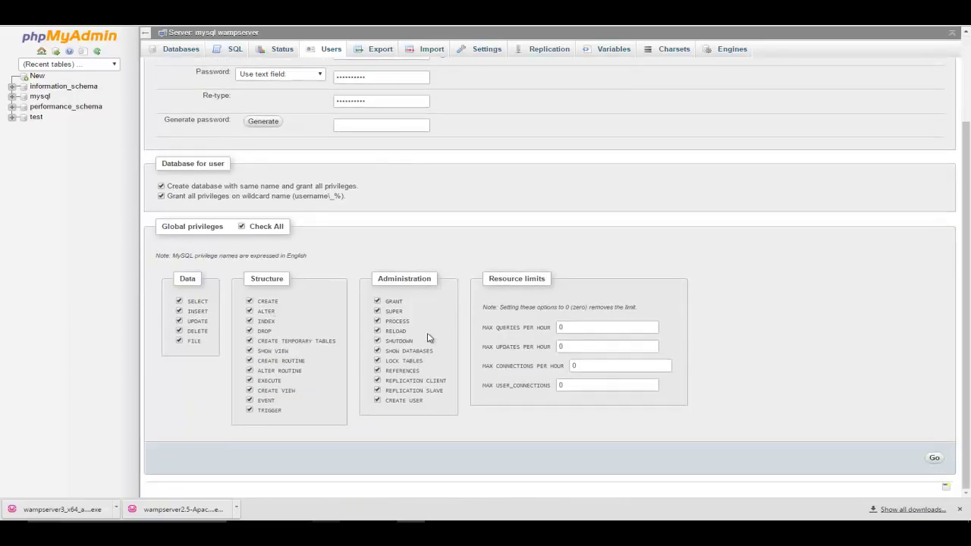
left_click(933, 458)
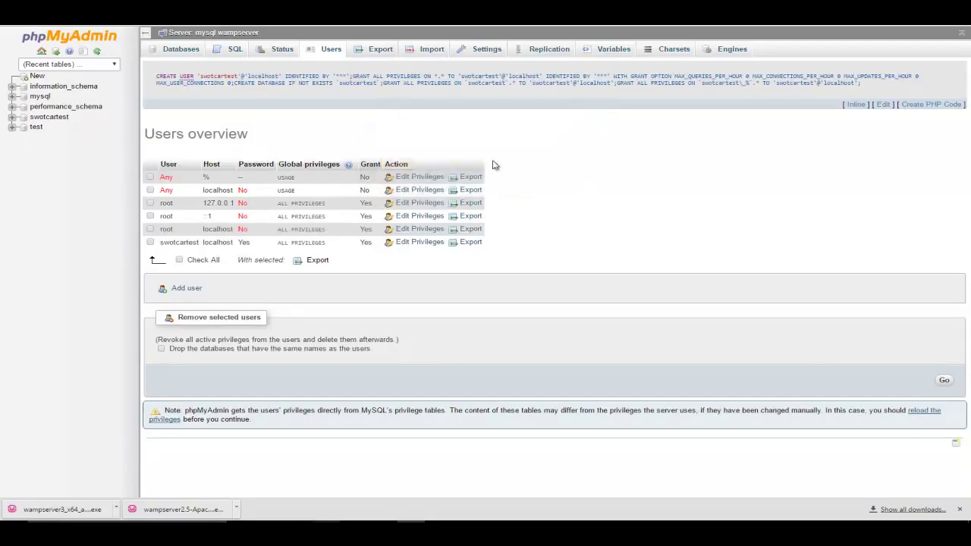
left_click(38, 119)
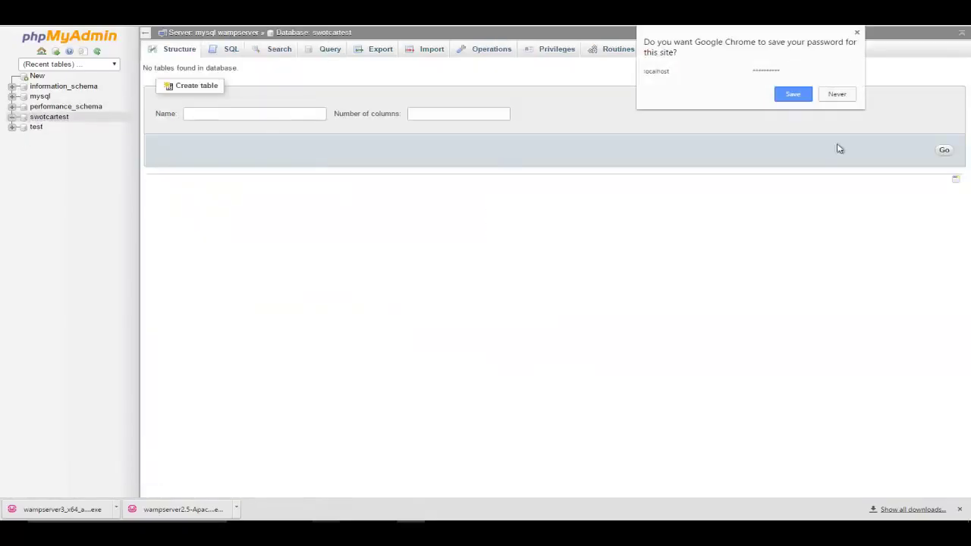
left_click(795, 94)
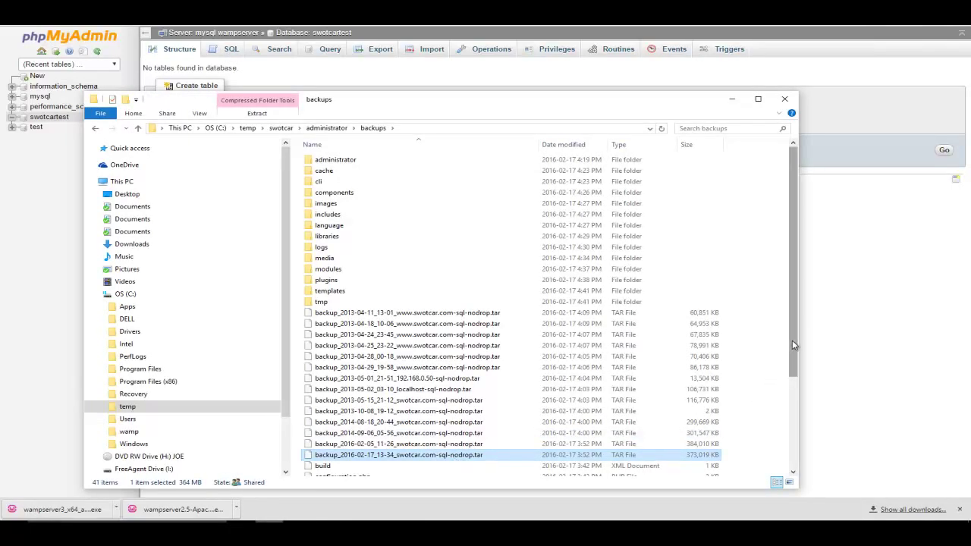
left_click_drag(791, 345, 797, 460)
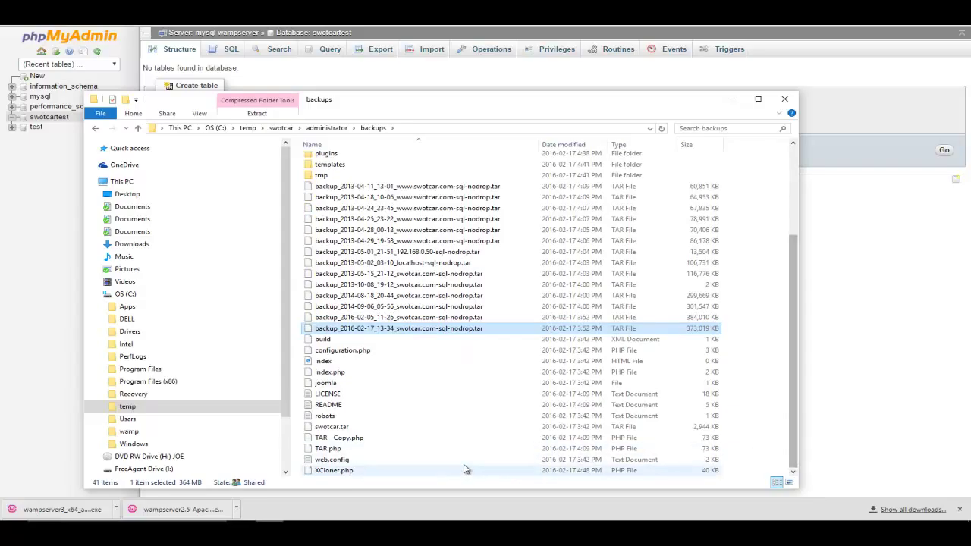
left_click(325, 469, "ctrl")
left_click(328, 450, "ctrl")
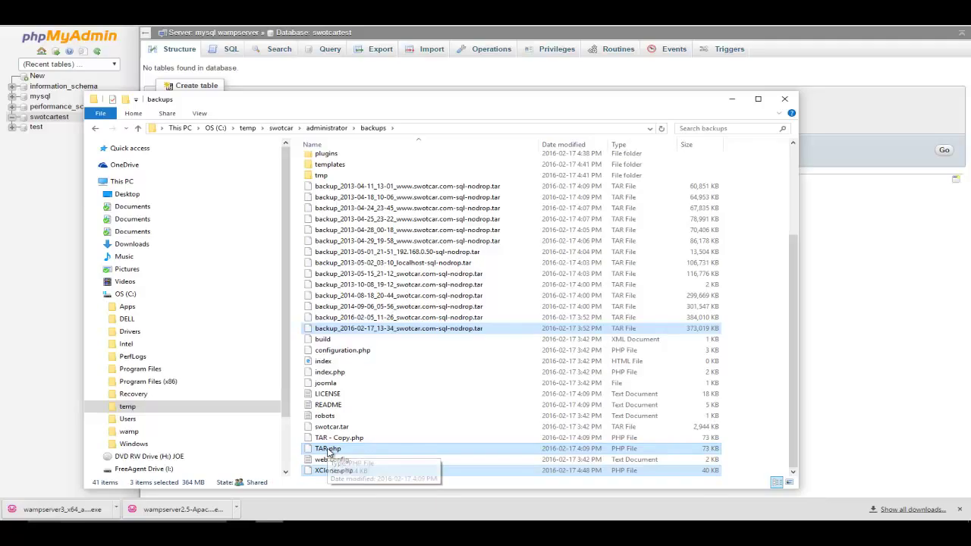
left_click(131, 431)
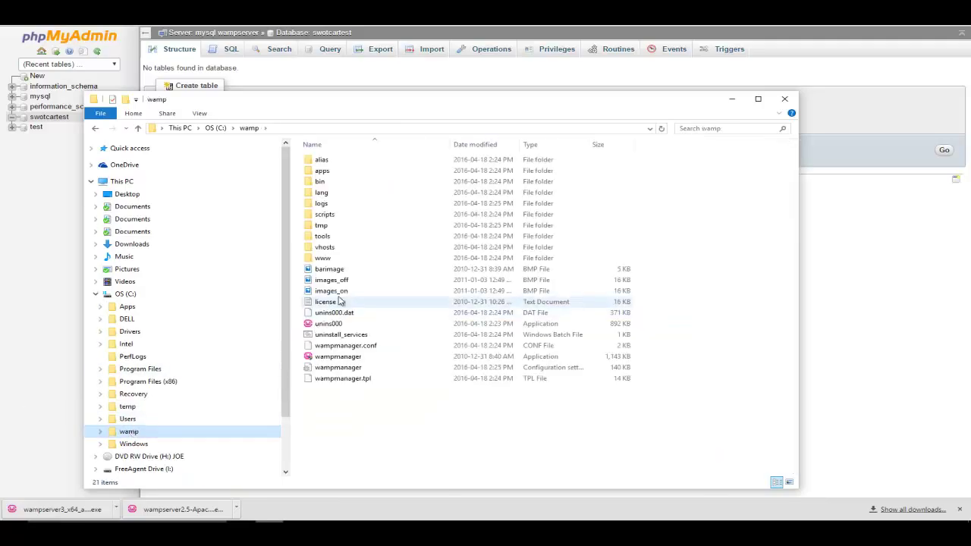
double_click(340, 256)
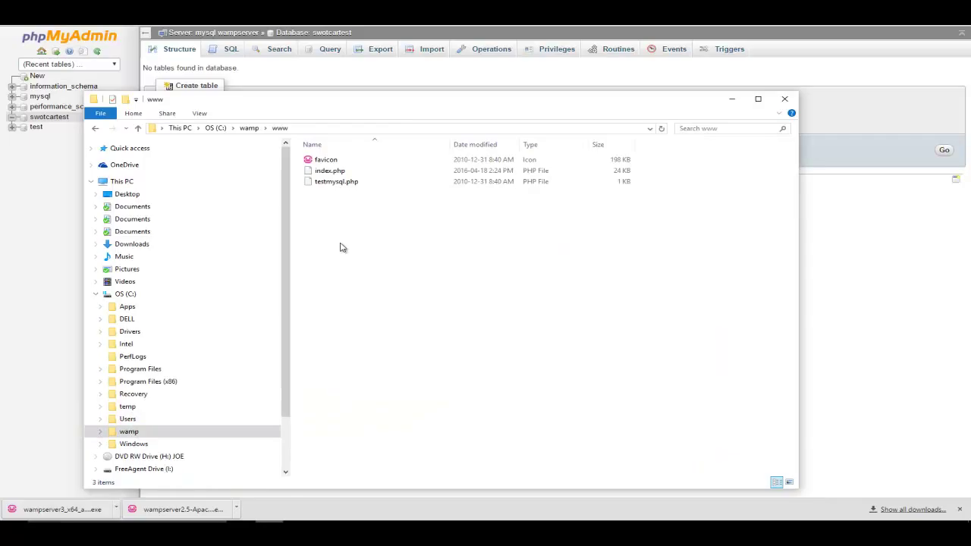
right_click(370, 242)
mouse_move(507, 379)
left_click(554, 377)
type("swotcar")
key("Return")
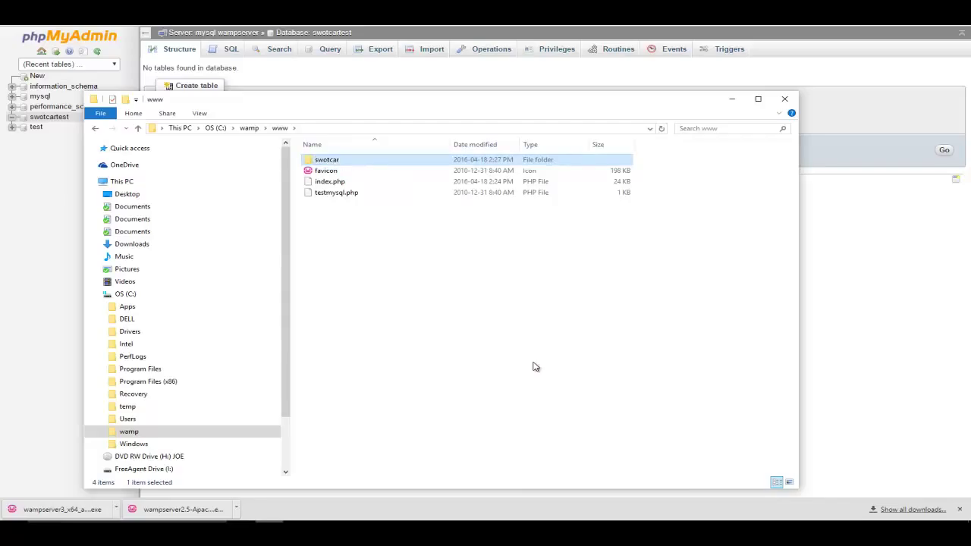
Paste the three copied files into swotcar and minimise File Explorer
double_click(339, 161)
right_click(384, 249)
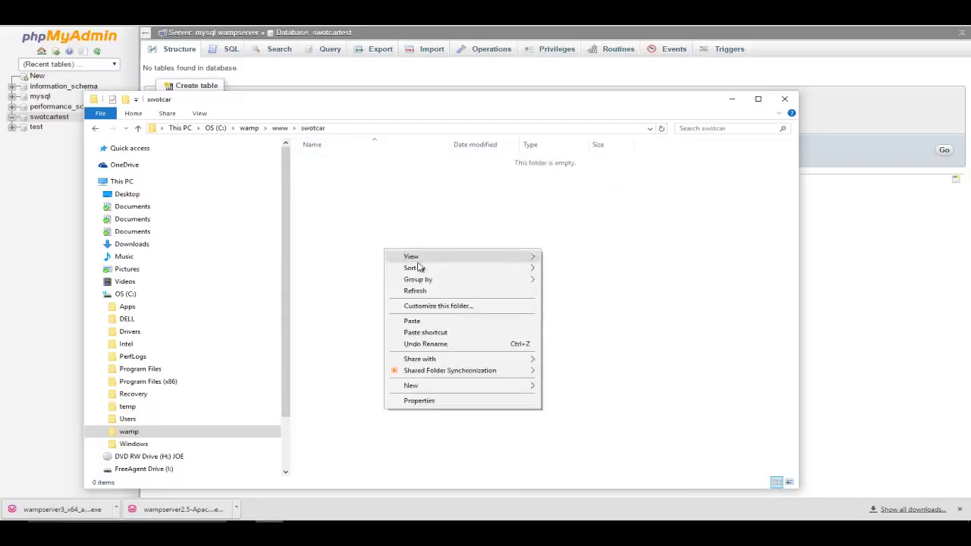
left_click(431, 322)
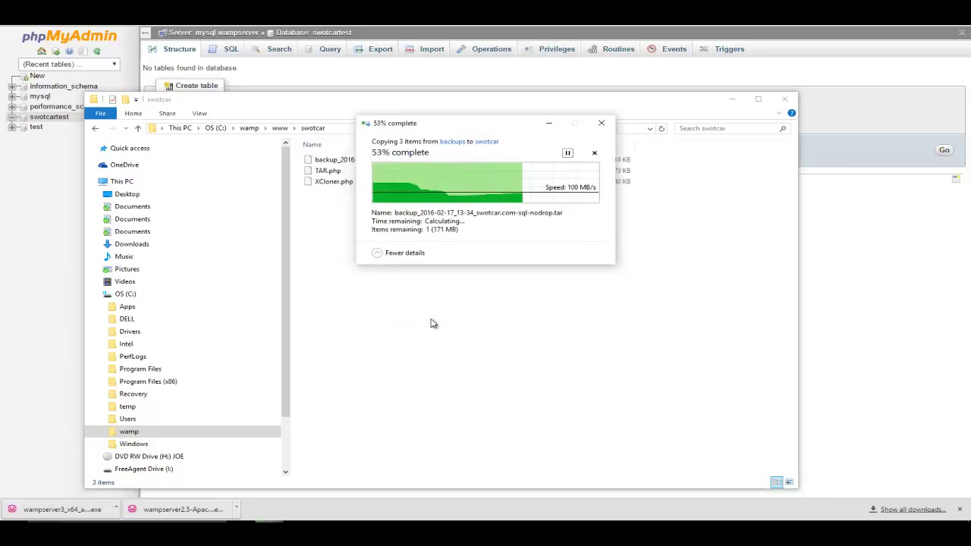
left_click(371, 260)
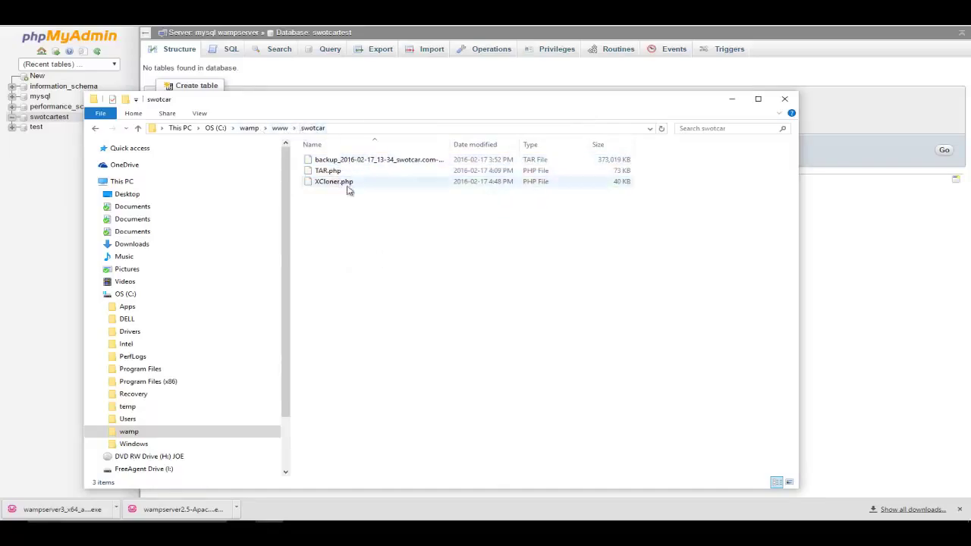
left_click(411, 529)
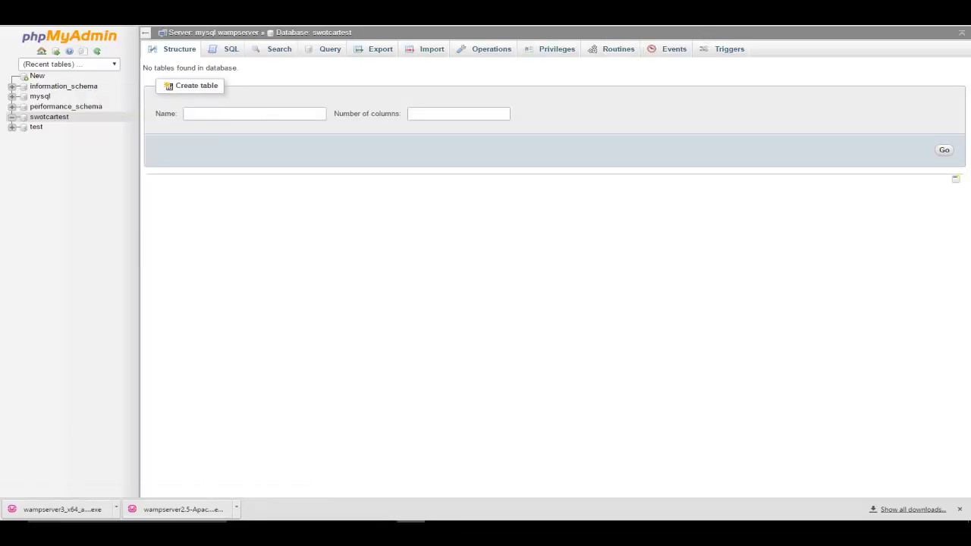
Load localhost/swotcar in a new Chrome tab
left_click(646, 12)
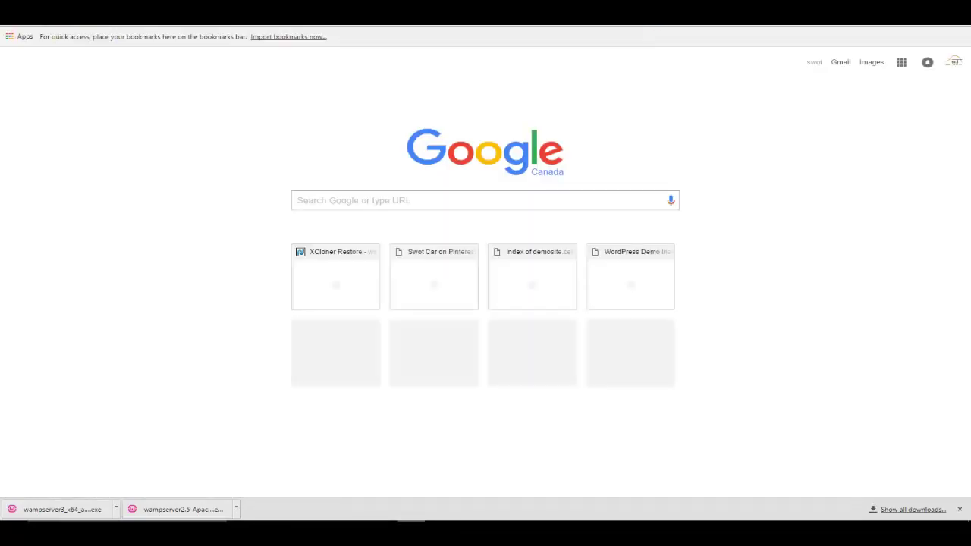
type("localhost/s")
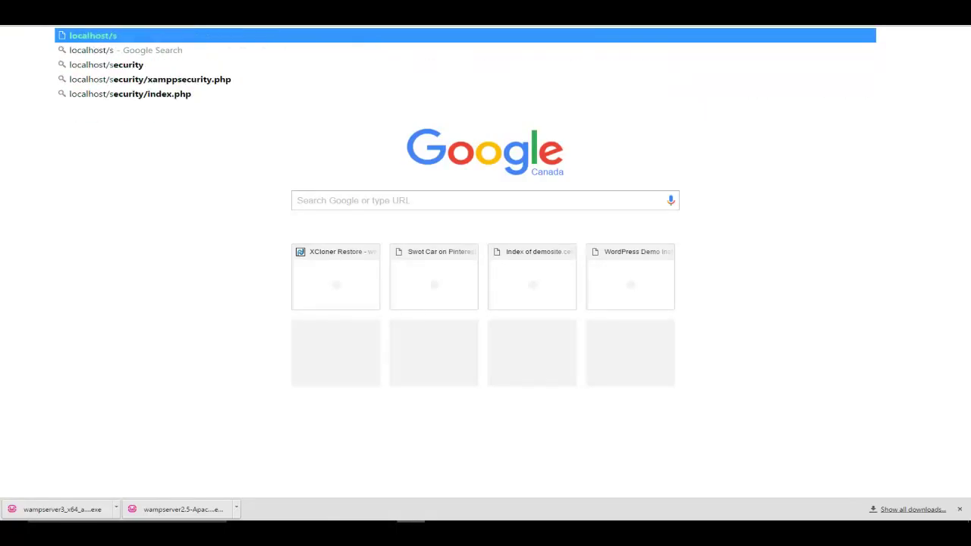
type("wo")
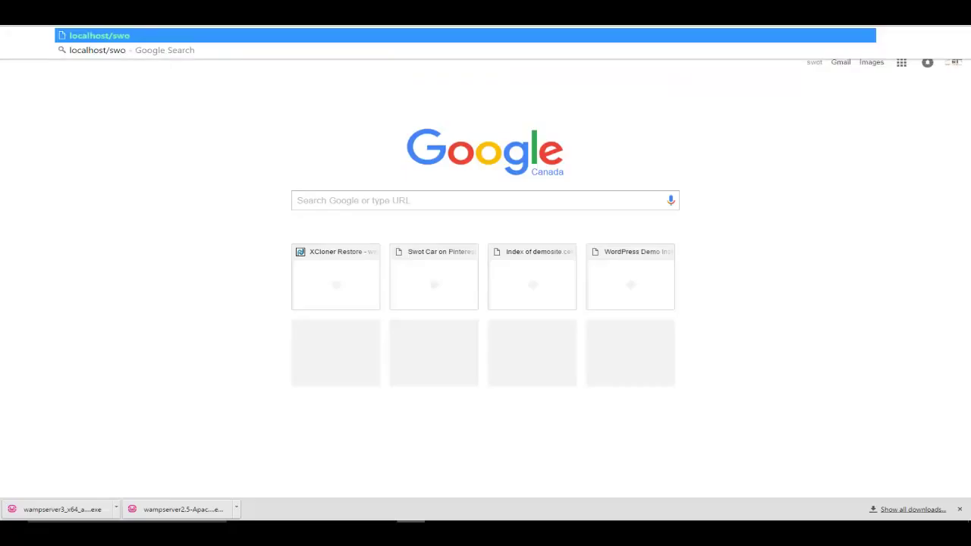
type("tcar")
key("Return")
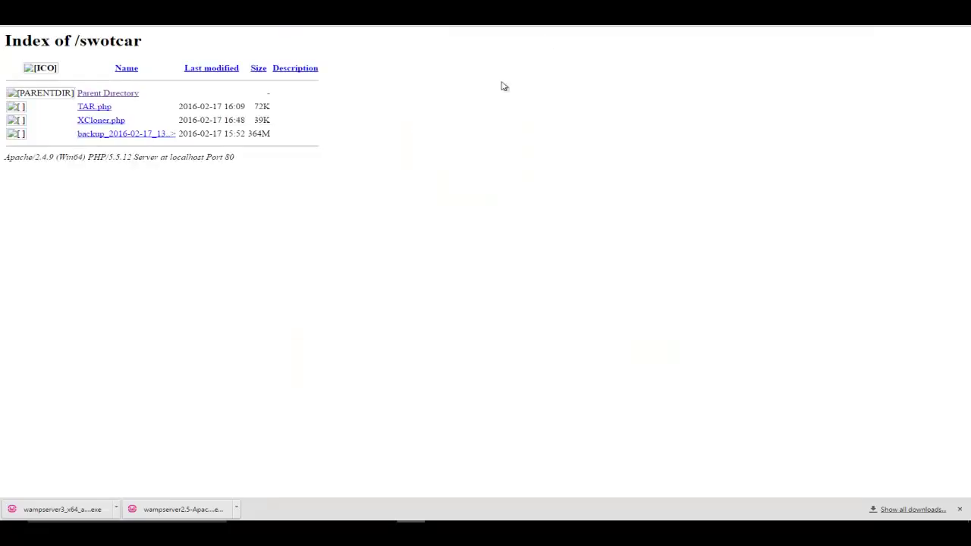
Launch XCloner.php and fill in the MySQL username, password and swotcartest database fields
left_click(104, 121)
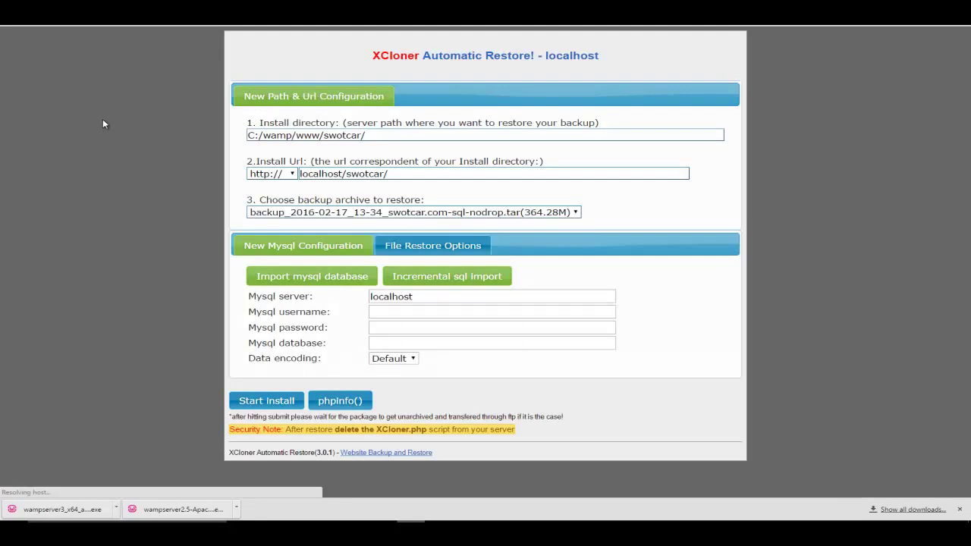
left_click(402, 312)
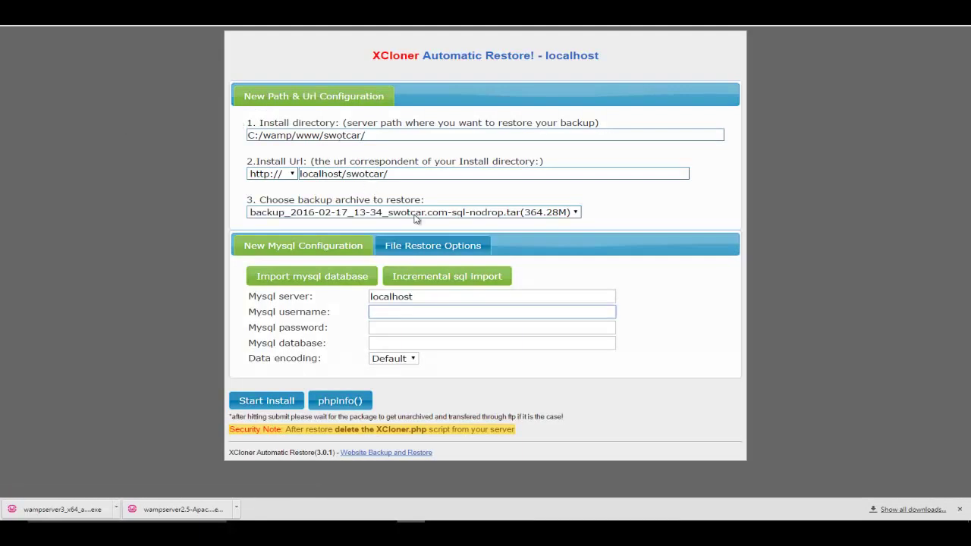
left_click(408, 311)
left_click(401, 325)
left_click(400, 327)
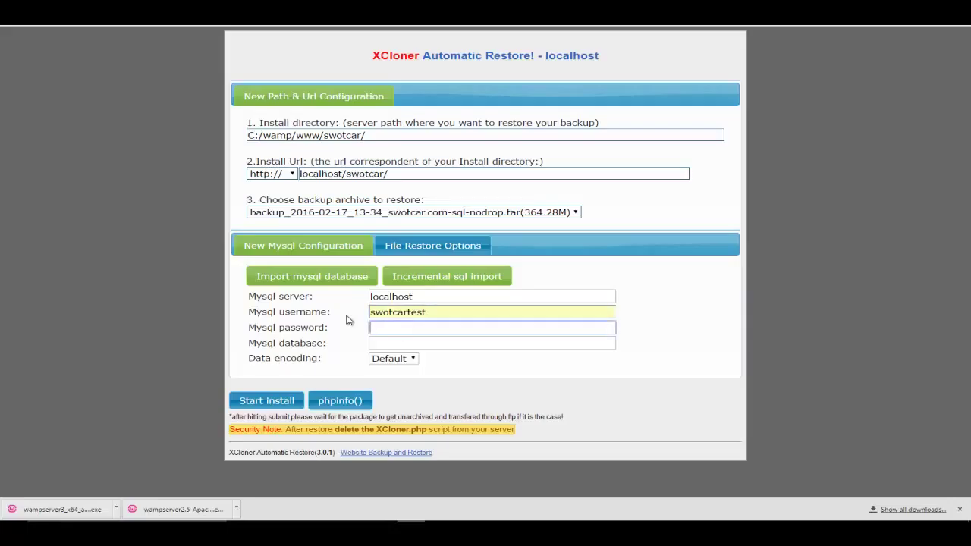
key("Tab")
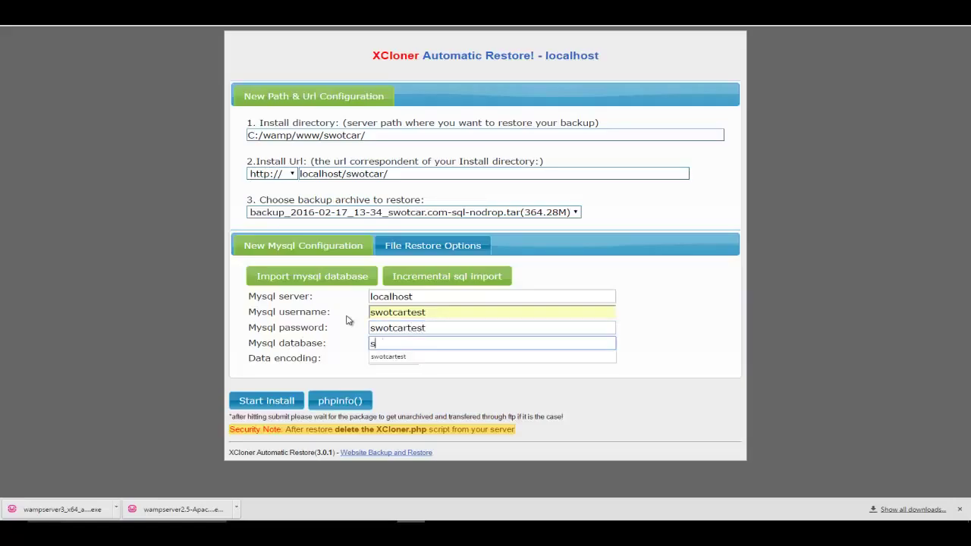
key("Tab")
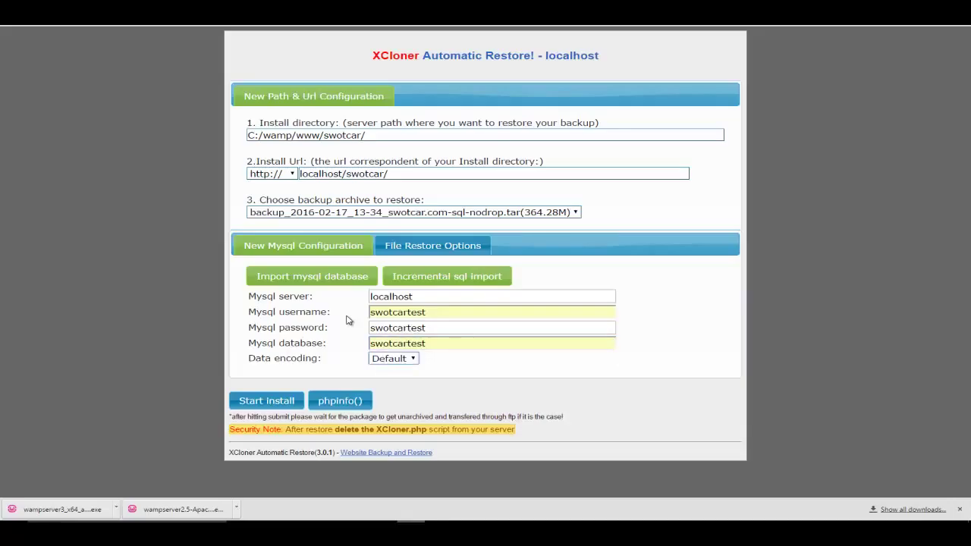
Retype the MySQL password and start the restore installation
left_click_drag(452, 330, 327, 324)
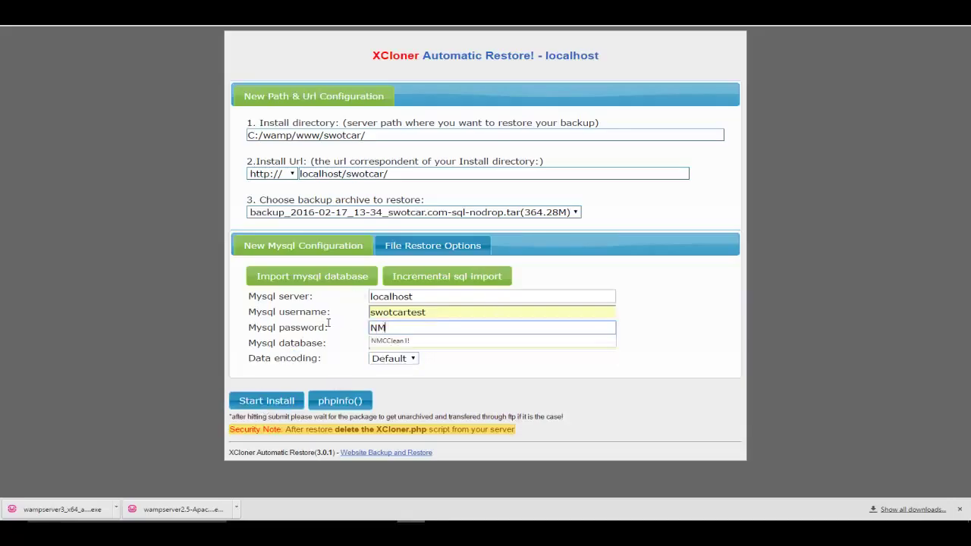
left_click(267, 402)
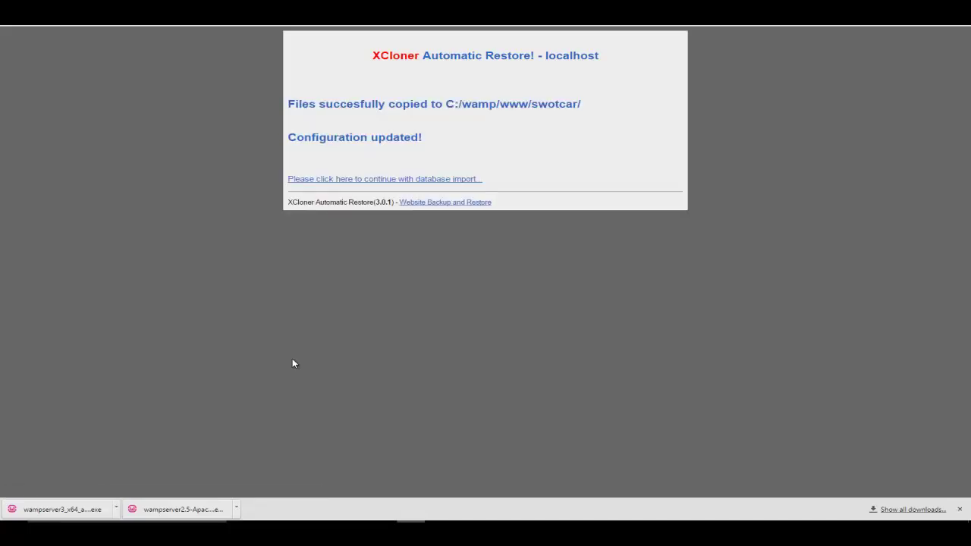
Continue to the database import and let the SQL import populate the swotcartest database
left_click(408, 183)
left_click(433, 182)
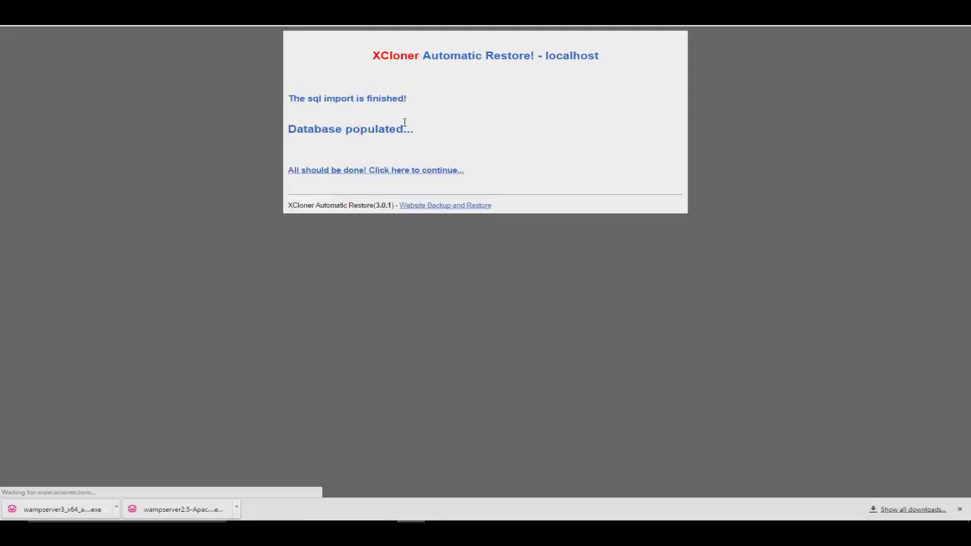
Open the restored site at localhost/swotcar, reload it, and look over the Strict standards warnings
left_click(350, 171)
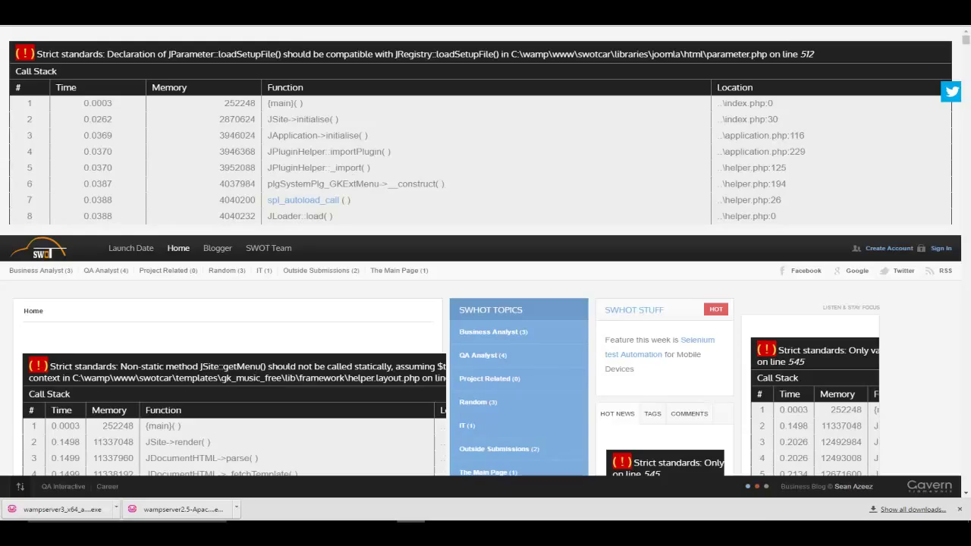
key("F5")
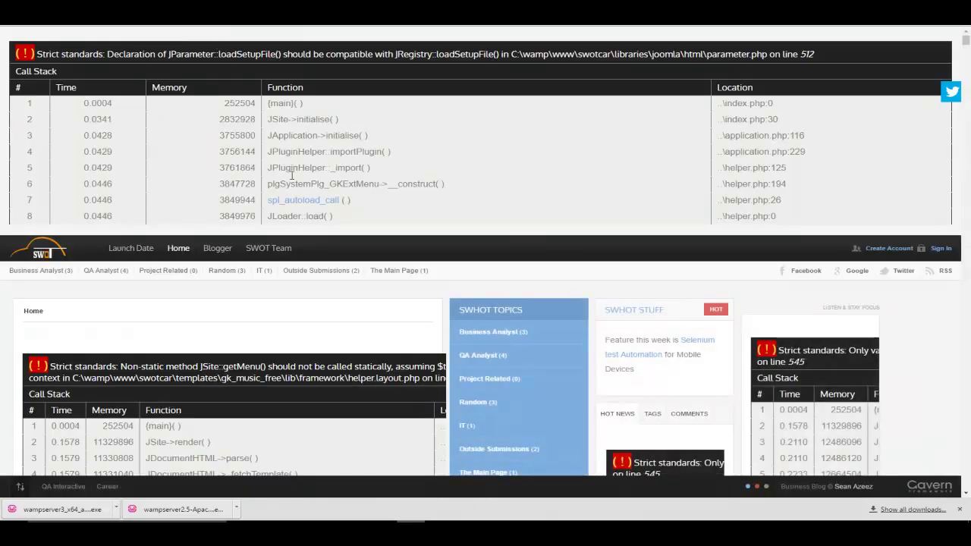
scroll(338, 303, "down", 8)
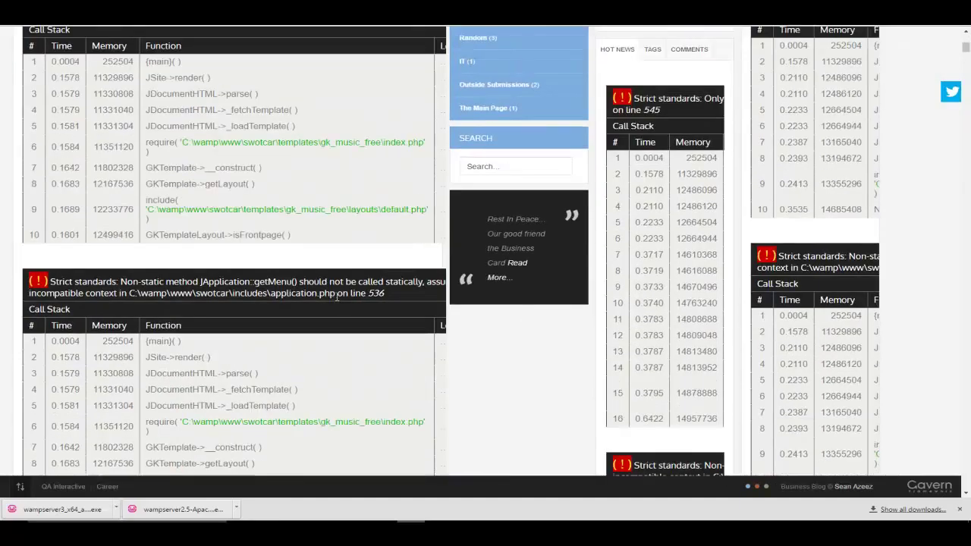
scroll(338, 301, "down", 3)
scroll(338, 301, "up", 3)
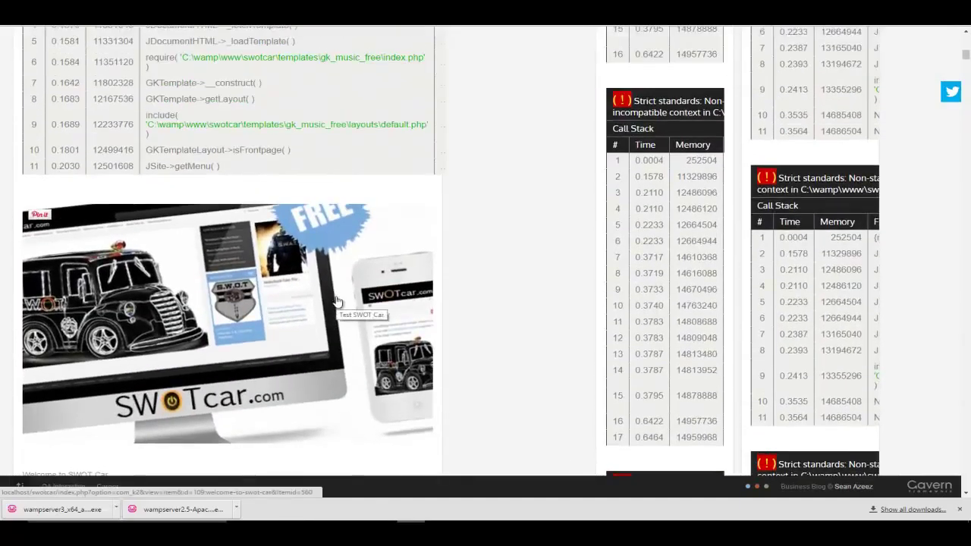
scroll(338, 301, "up", 5)
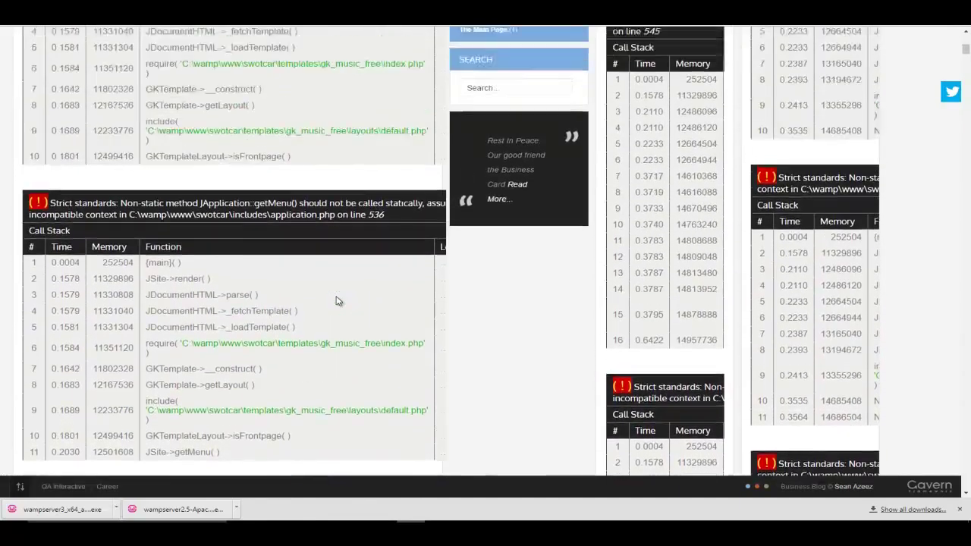
scroll(339, 301, "up", 3)
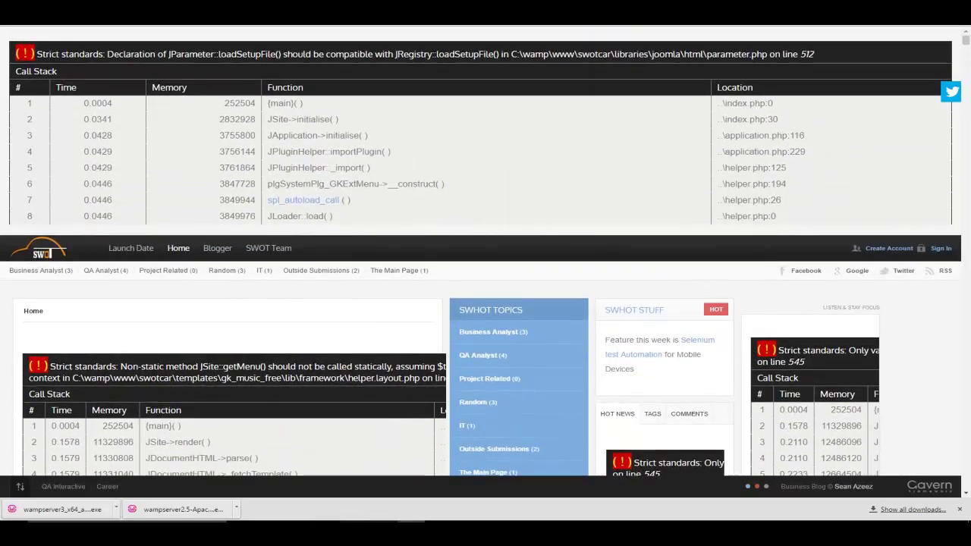
mouse_move(382, 531)
mouse_move(439, 532)
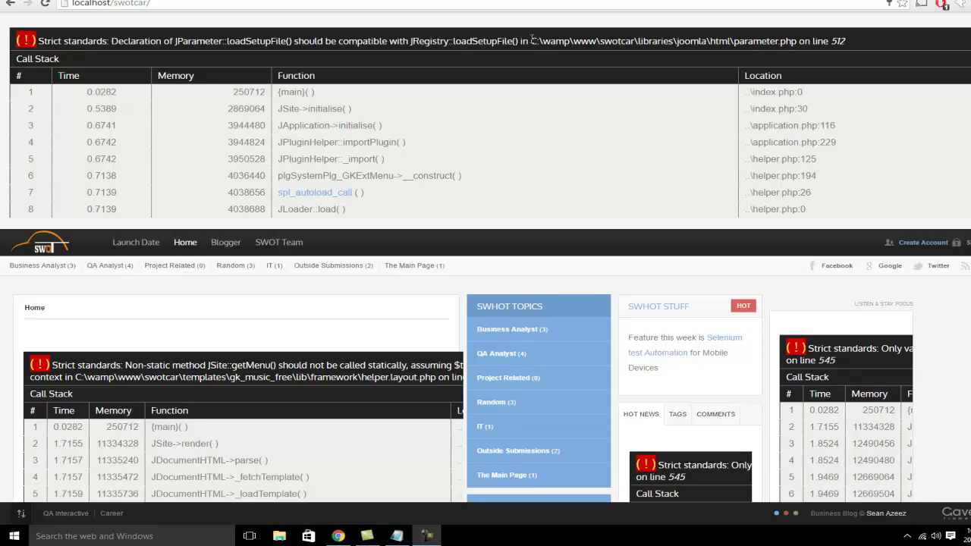
In Chrome, highlight the parameter.php line 512 path in the first error, then reveal hidden tray icons
left_click(533, 39)
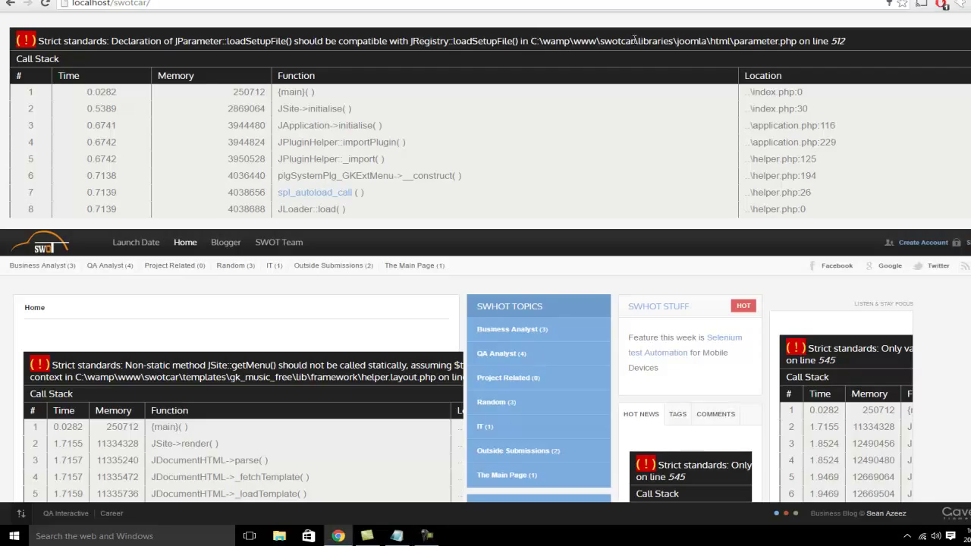
left_click_drag(634, 40, 897, 37)
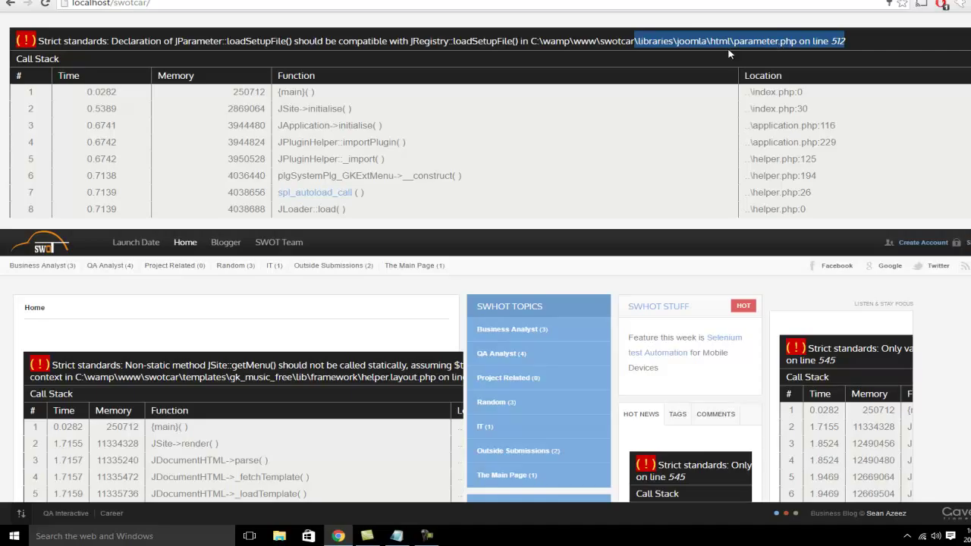
left_click(907, 536)
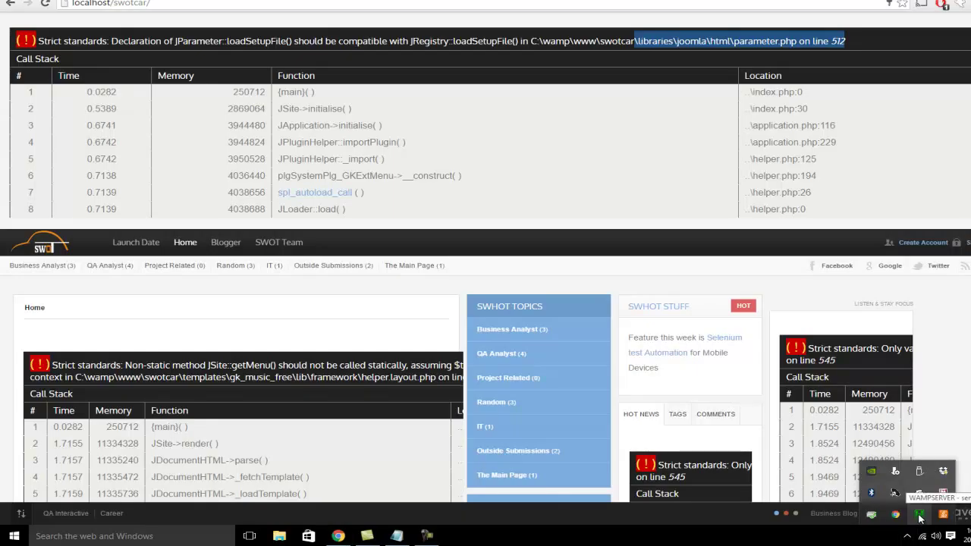
Open php.ini in Notepad from the WampServer PHP menu
left_click(920, 518)
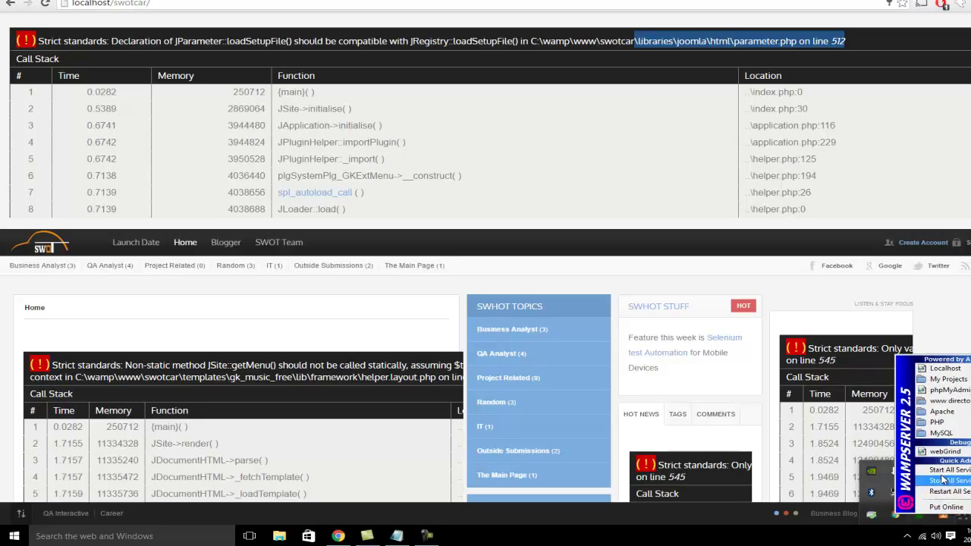
mouse_move(947, 430)
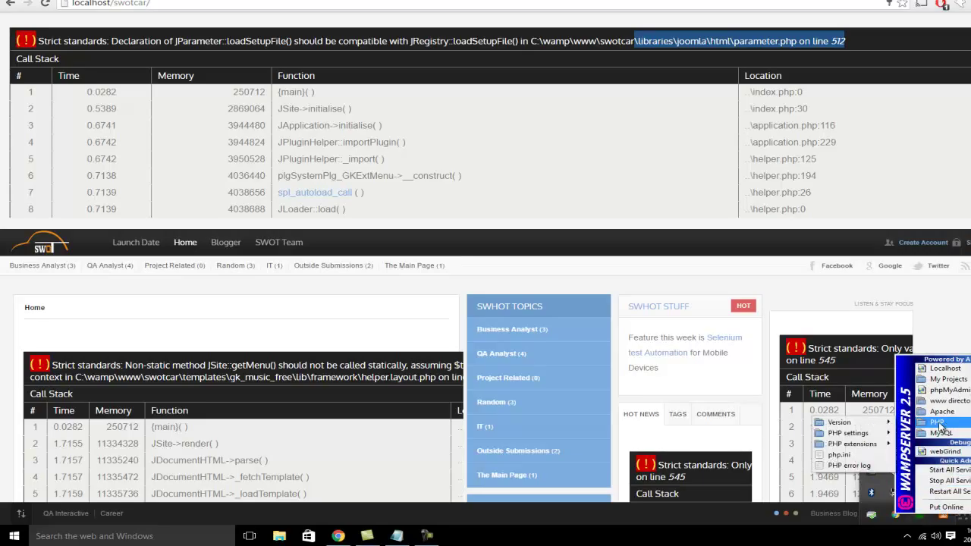
left_click(842, 455)
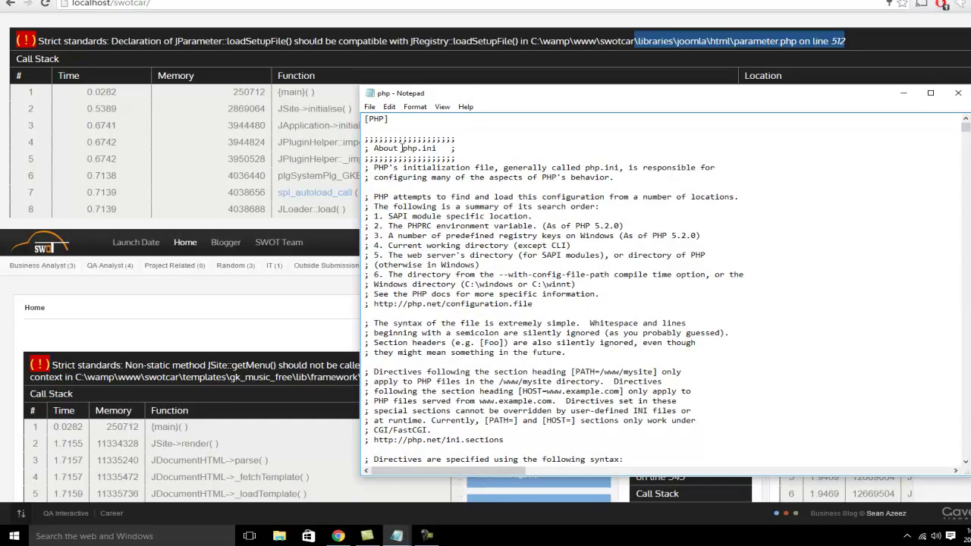
Search php.ini for the error settings, correcting the search term to 'error_'
key("ctrl+f")
type("error")
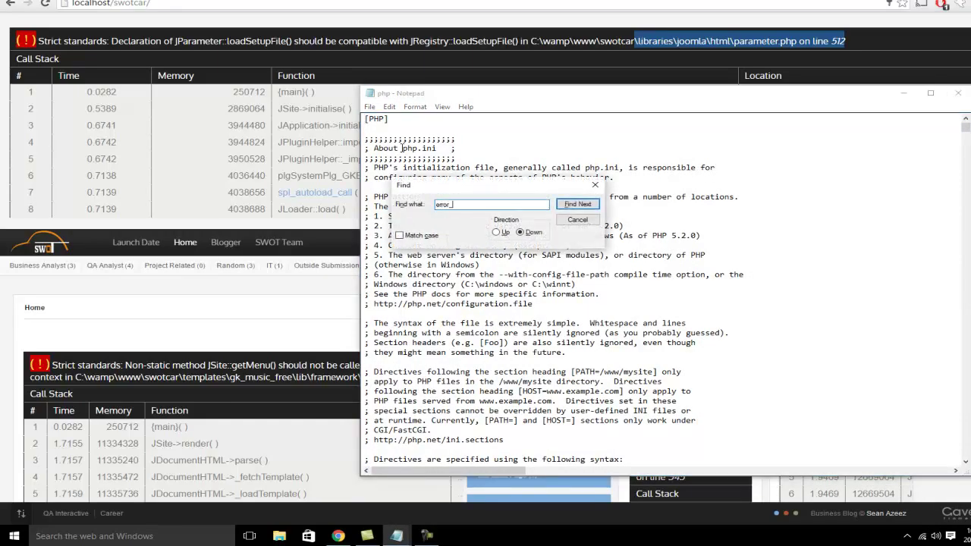
type("_h")
key("Return")
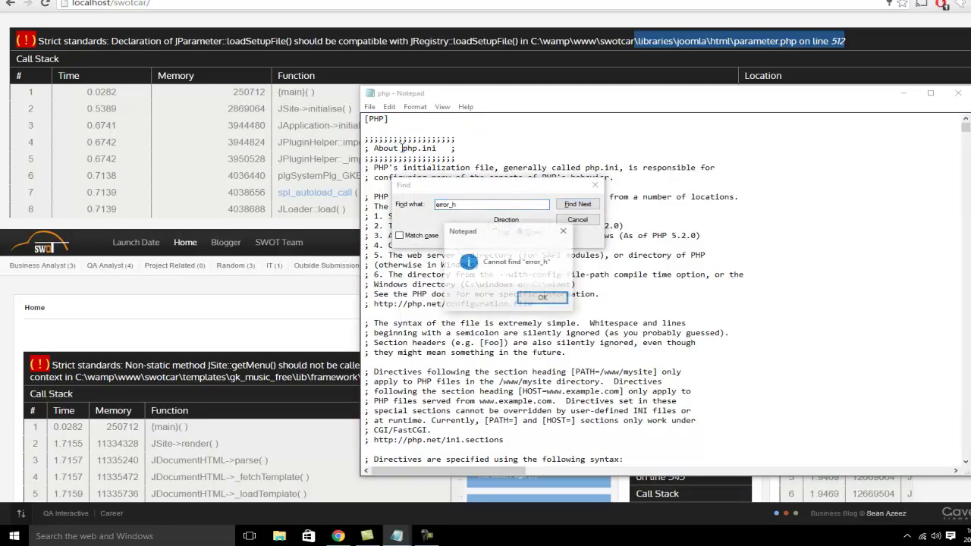
key("Return")
key("BackSpace")
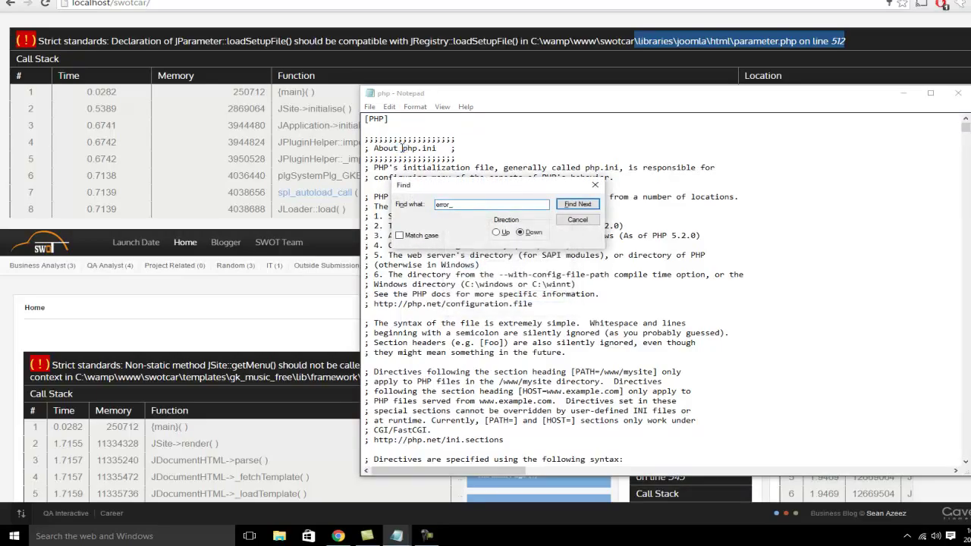
key("Return")
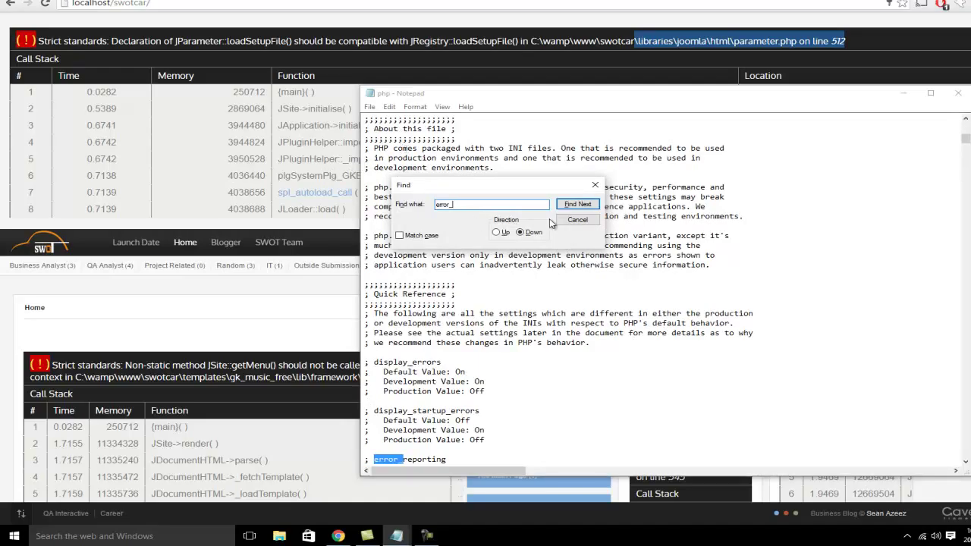
left_click(576, 220)
left_click(518, 401)
scroll(498, 454, "down", 2)
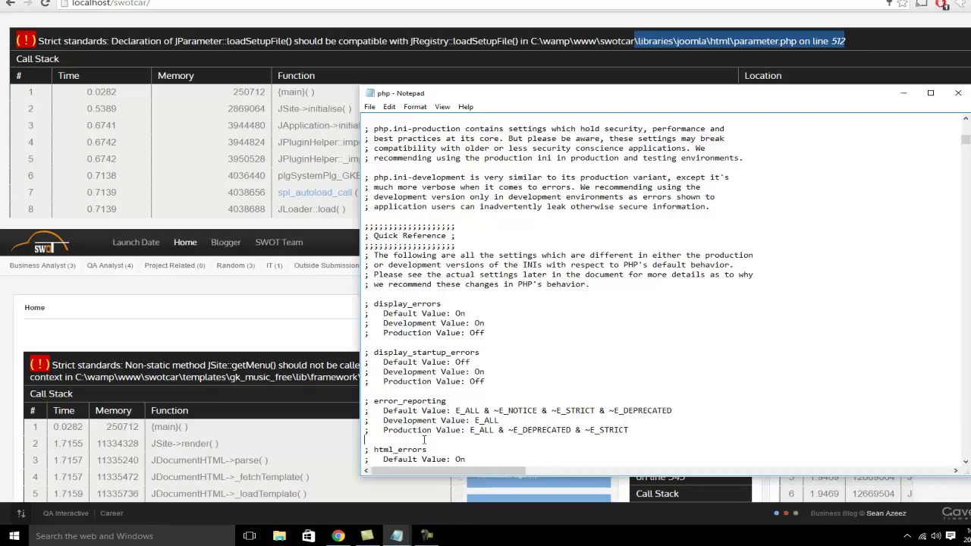
Browse the error settings notes, then search 'error_r' to locate error_reporting
key("Down")
key("Down")
key("Down")
key("Down")
key("Down")
key("Down")
key("Down")
key("Down")
key("Down")
key("Down")
key("Down")
key("Down")
key("Down")
key("Down")
key("Down")
key("Down")
key("Down")
key("Down")
key("Down")
key("Down")
key("Down")
key("Down")
key("Down")
key("Down")
key("Down")
key("Down")
key("Down")
key("Down")
key("Down")
key("Down")
key("Down")
key("Down")
key("Down")
key("Down")
key("Down")
key("Down")
key("Down")
key("Down")
key("Down")
key("Down")
key("Down")
key("Down")
key("Down")
key("Down")
key("Down")
key("Down")
key("Down")
key("Down")
key("Down")
key("Down")
key("Down")
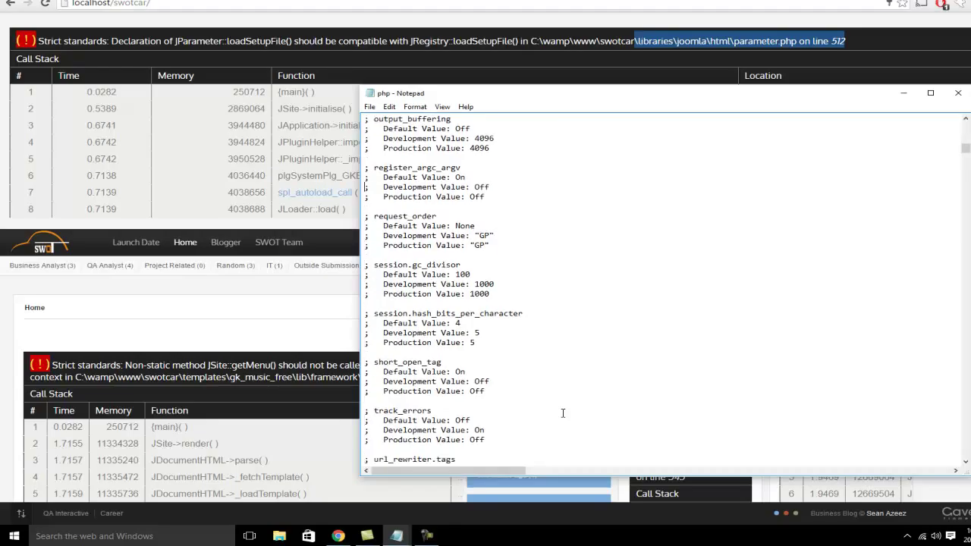
key("Up")
key("Up")
key("Up")
key("Up")
key("Up")
key("Up")
key("Up")
key("Up")
key("Up")
key("Up")
key("Up")
key("Up")
key("Up")
key("Up")
key("Up")
key("Up")
key("Up")
key("Up")
key("Up")
key("Up")
key("Up")
key("Up")
key("Up")
key("Up")
key("Up")
key("Up")
key("Up")
key("Up")
key("Up")
key("Up")
key("Up")
key("Up")
key("Up")
key("Up")
key("Up")
key("Up")
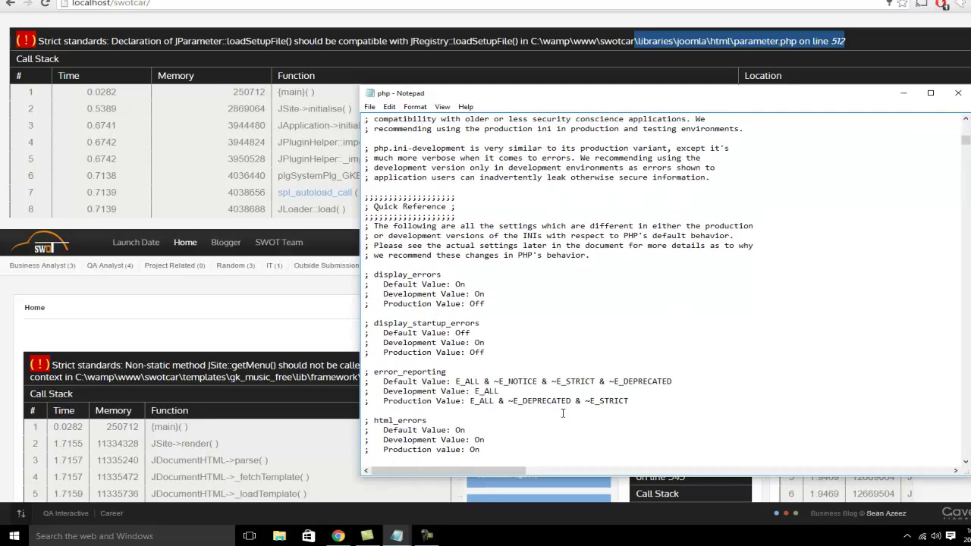
key("Up")
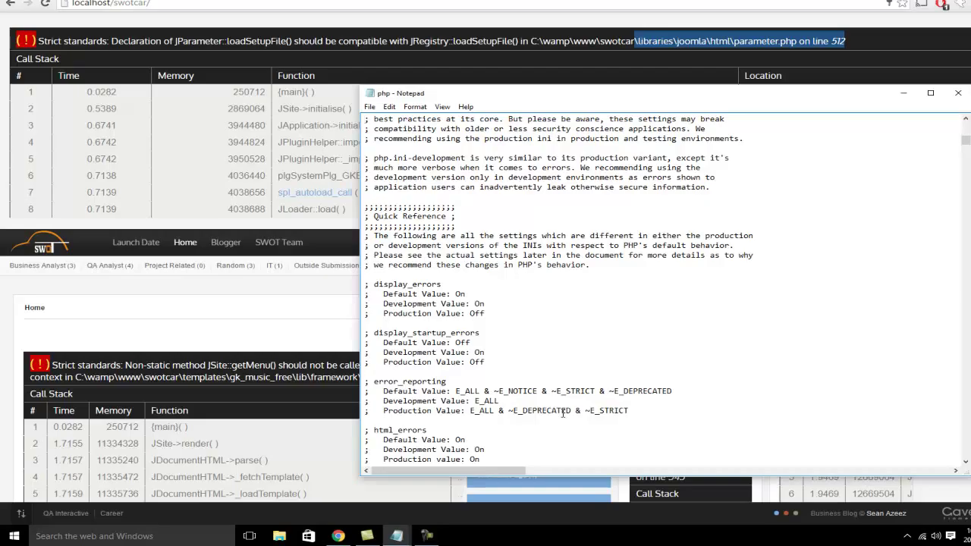
key("Up")
key("Up")
key("Up")
key("Up")
key("Up")
key("Up")
key("Up")
key("Up")
key("Up")
key("Up")
key("Up")
key("Up")
key("Up")
key("Up")
key("Up")
key("Up")
key("Up")
key("Up")
key("Up")
key("Up")
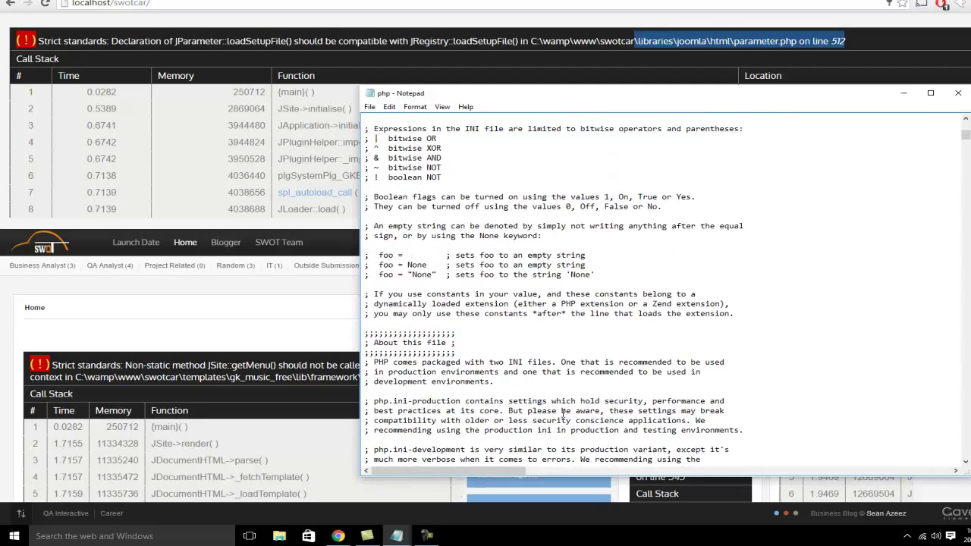
key("Up")
key("Up")
key("Up")
key("Up")
key("Up")
key("Up")
key("Up")
key("Up")
key("Up")
key("Up")
key("Up")
key("Up")
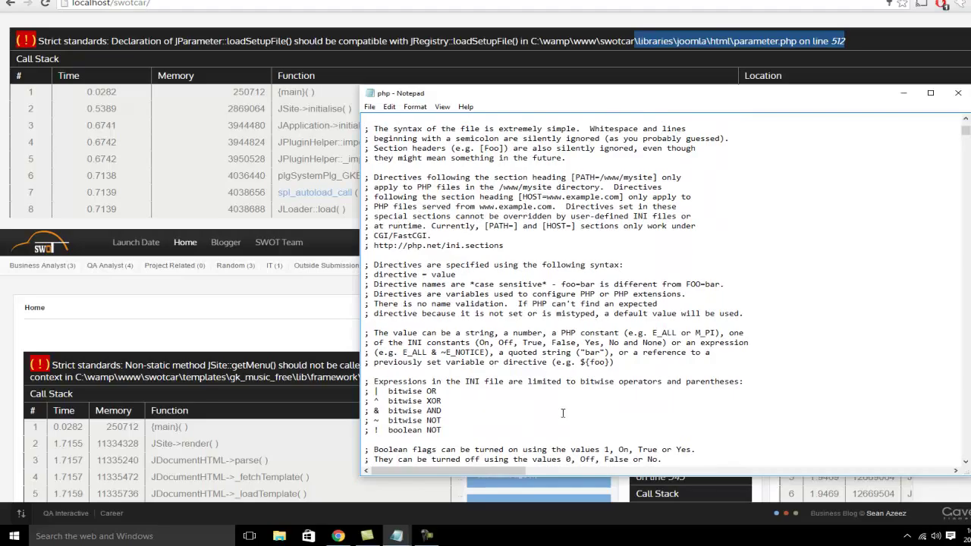
key("ctrl+f")
type("error_r")
key("Return")
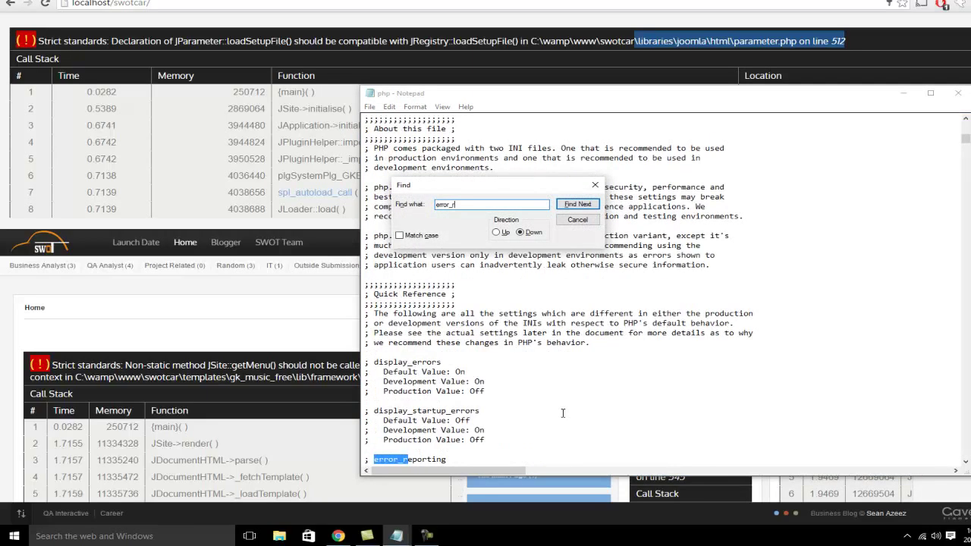
Comment out error_reporting = E_ALL and add error_reporting = E_ALL & ~E_NOTICE & ~E_STRICT below it
key("Return")
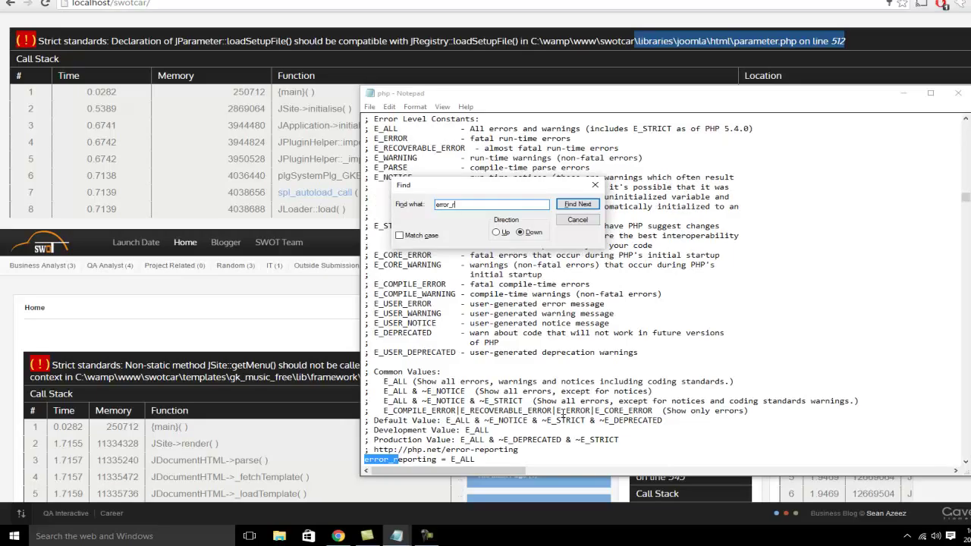
left_click(577, 219)
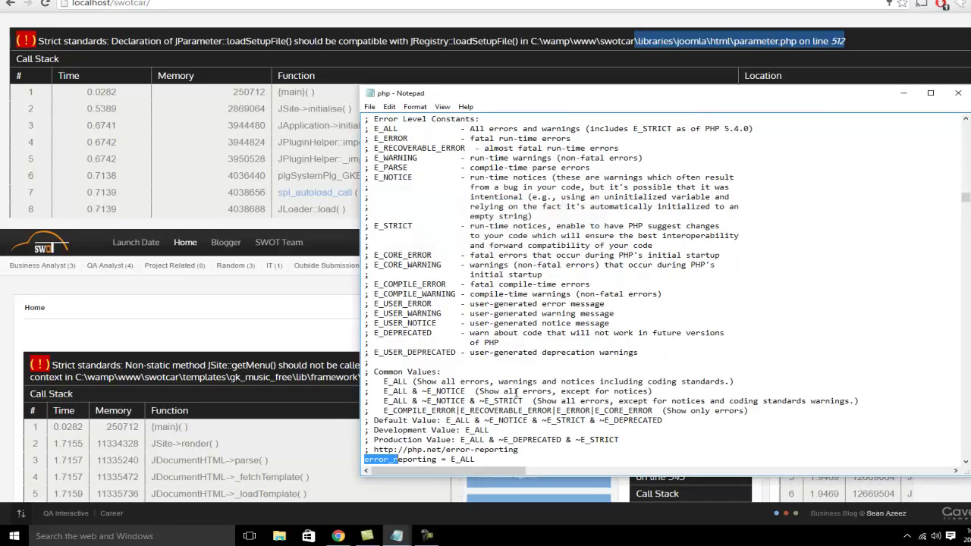
left_click(496, 459)
key("Return")
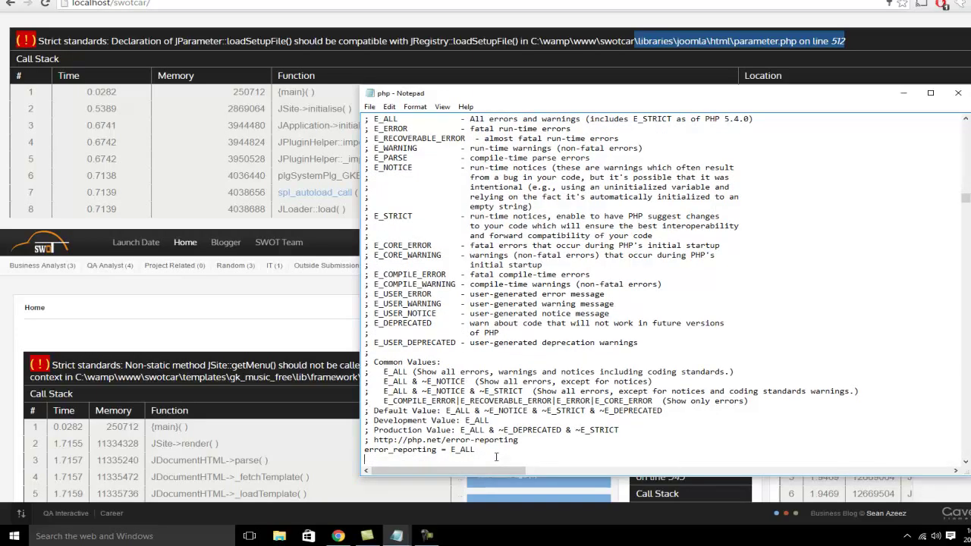
type("error_reporting = E_ALL & ~E_NOTICE & ~E_STRICT")
key("Up")
key("Home")
type(";")
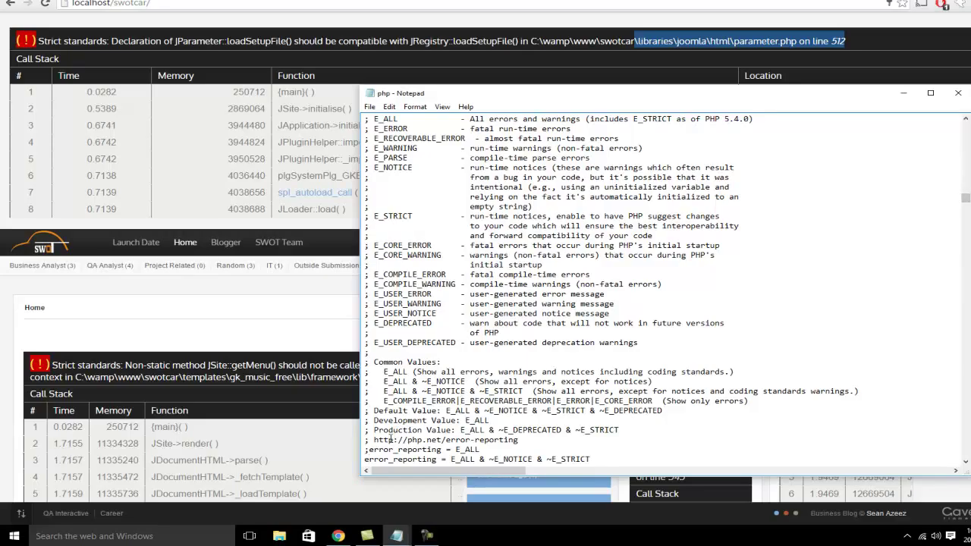
left_click(369, 449)
scroll(402, 450, "down", 1)
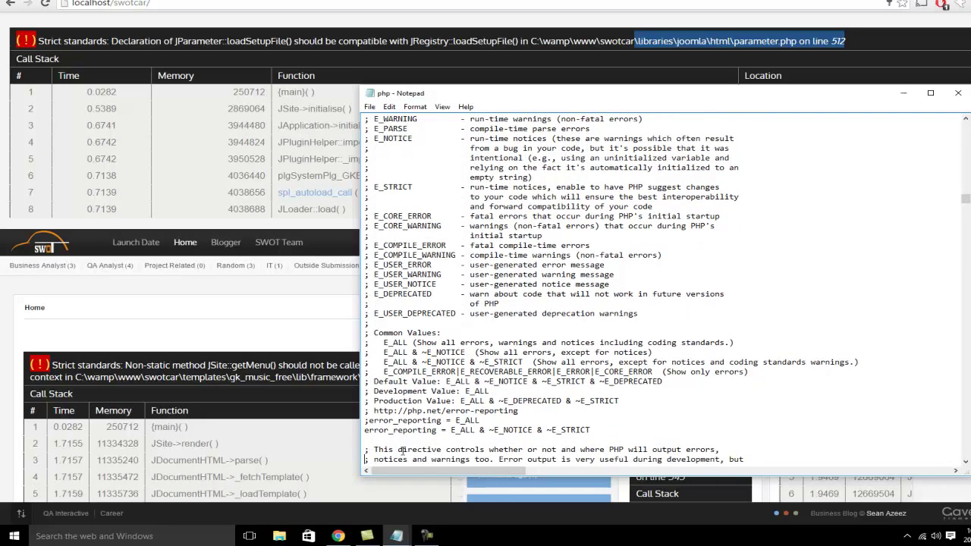
left_click_drag(590, 429, 333, 432)
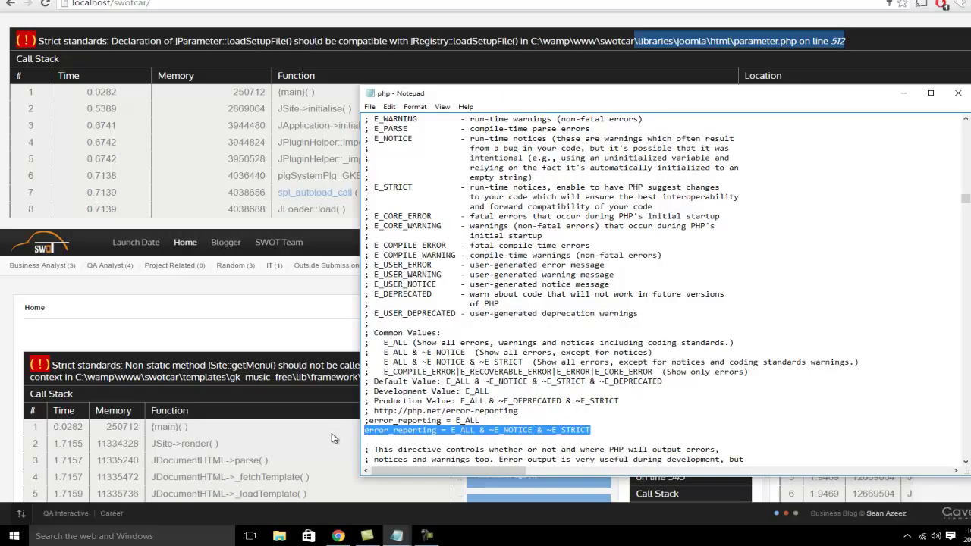
Save php.ini and close Notepad
left_click(370, 107)
left_click(379, 144)
double_click(369, 94)
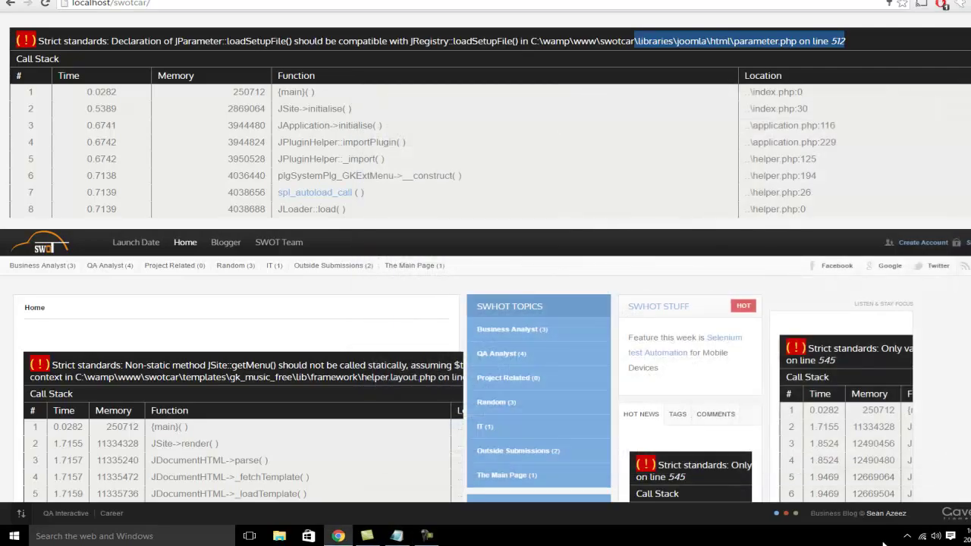
Reload the localhost/swotcar page in Chrome, which still shows the Strict standards warnings
left_click(906, 536)
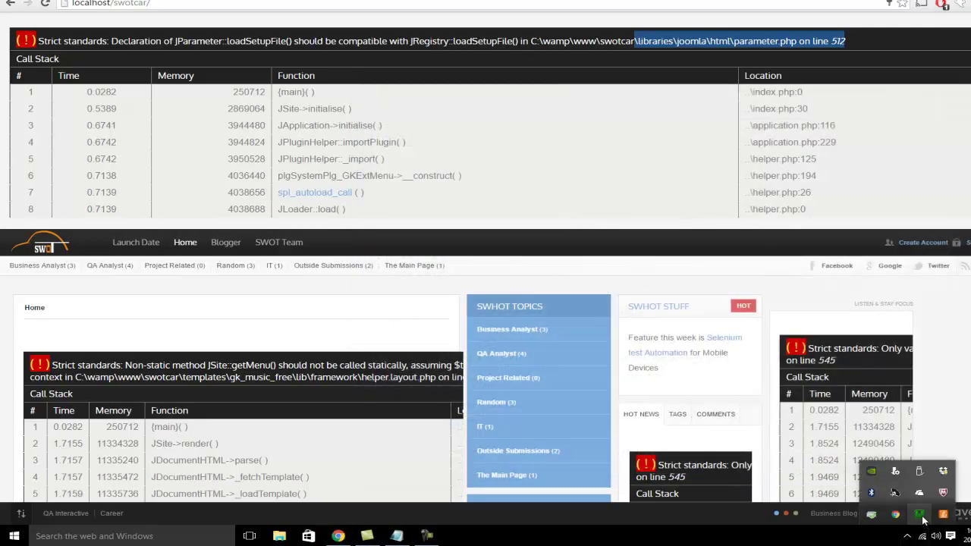
left_click(921, 516)
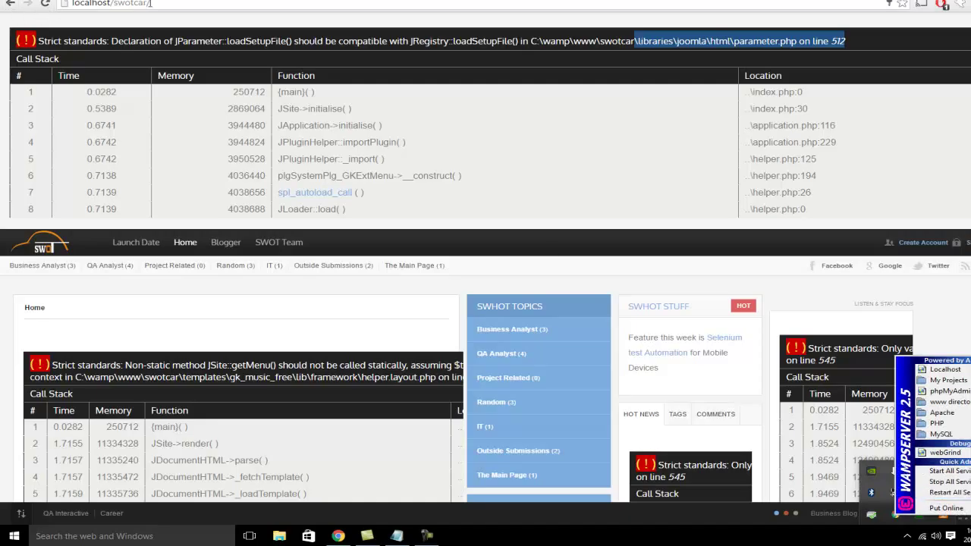
left_click(163, 4)
key("Return")
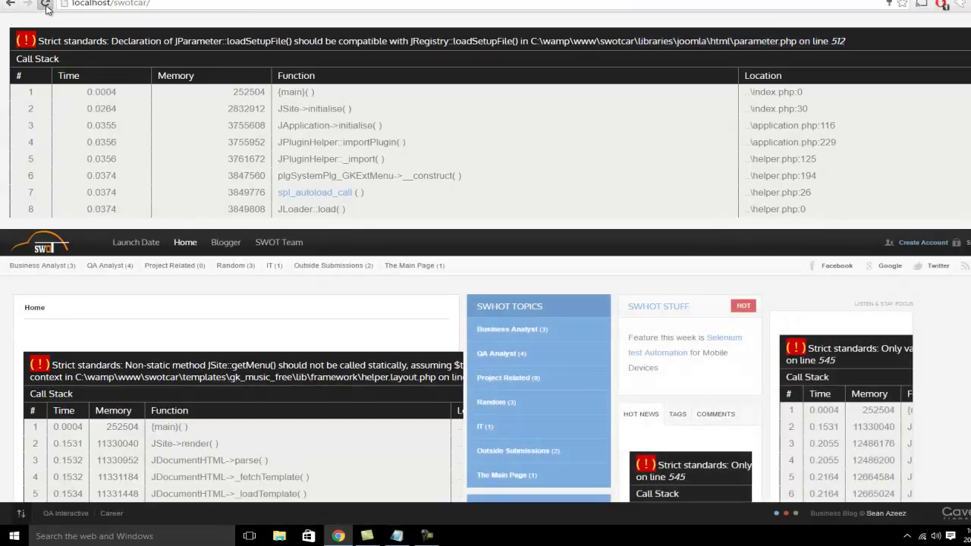
left_click(46, 5)
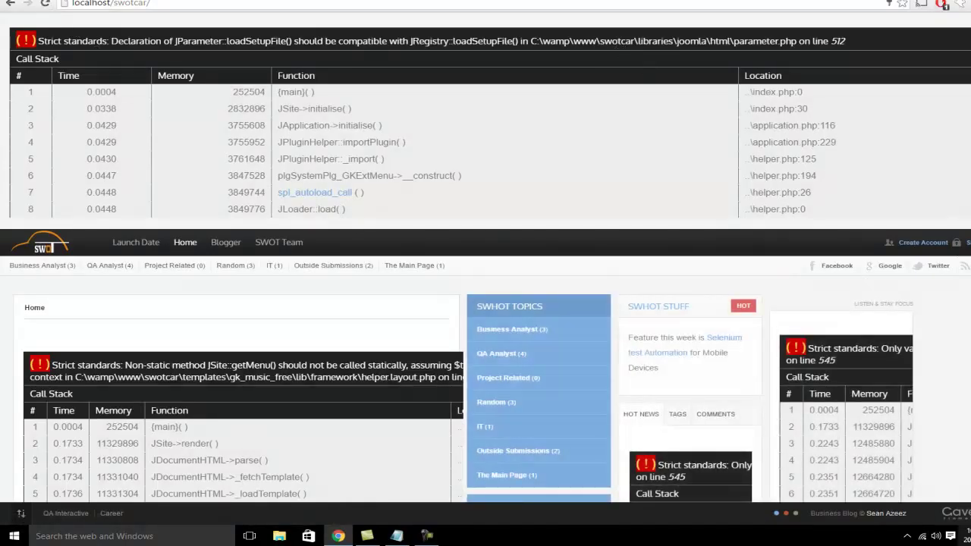
Restart all WampServer services from the tray menu
left_click(907, 536)
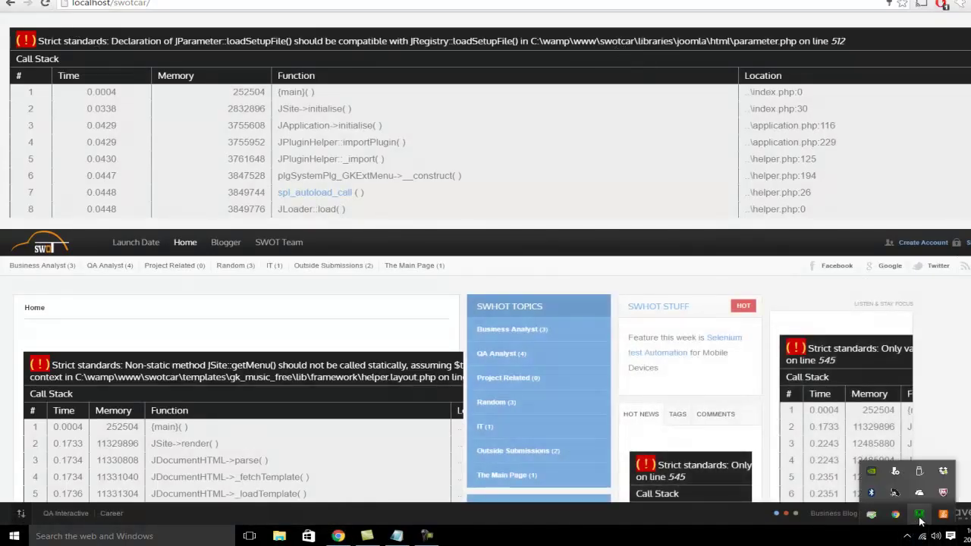
left_click(919, 516)
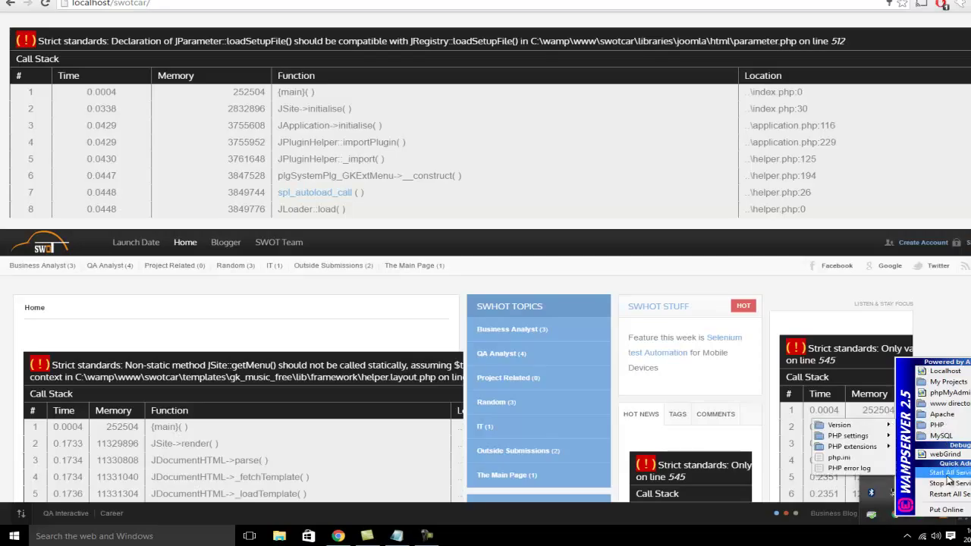
left_click(948, 495)
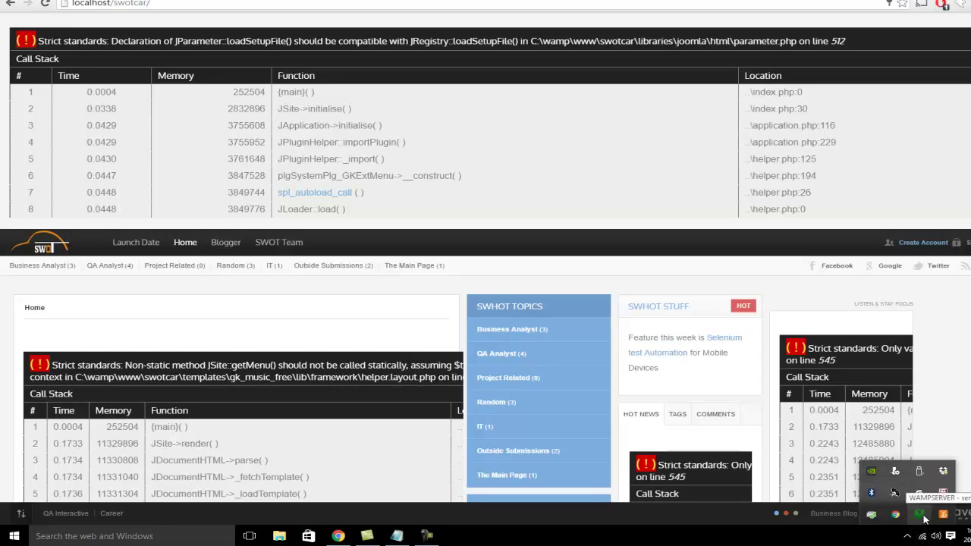
Reload localhost/swotcar and confirm the home page loads without Strict standards warnings
left_click(47, 4)
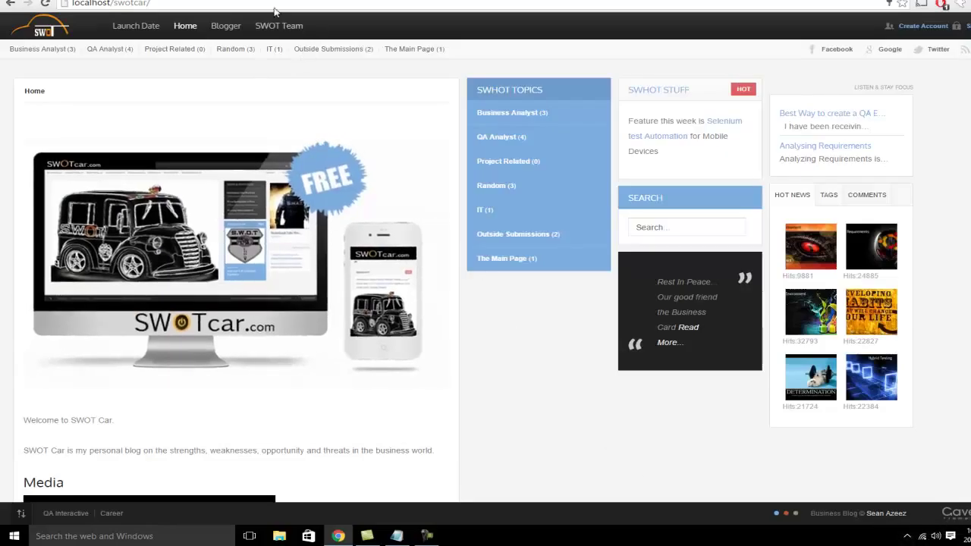
left_click(189, 2)
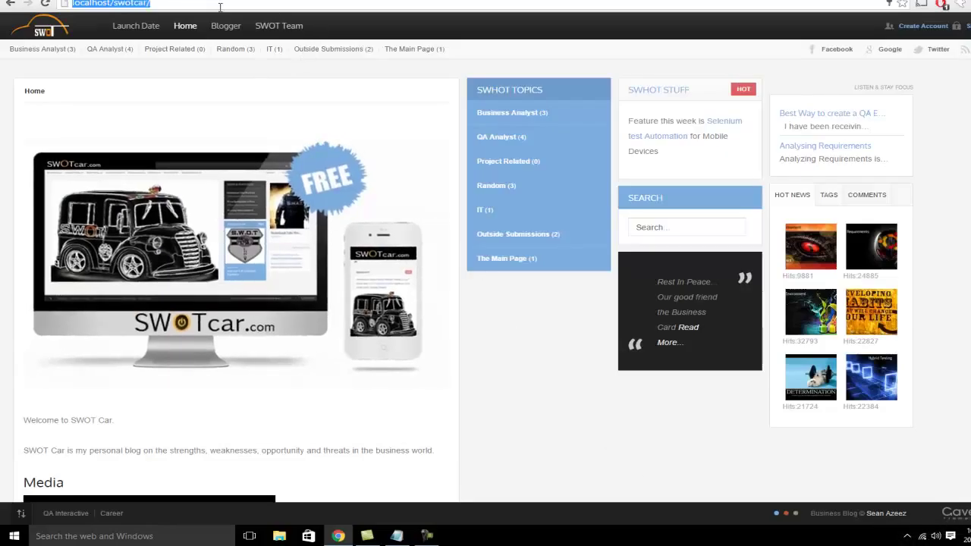